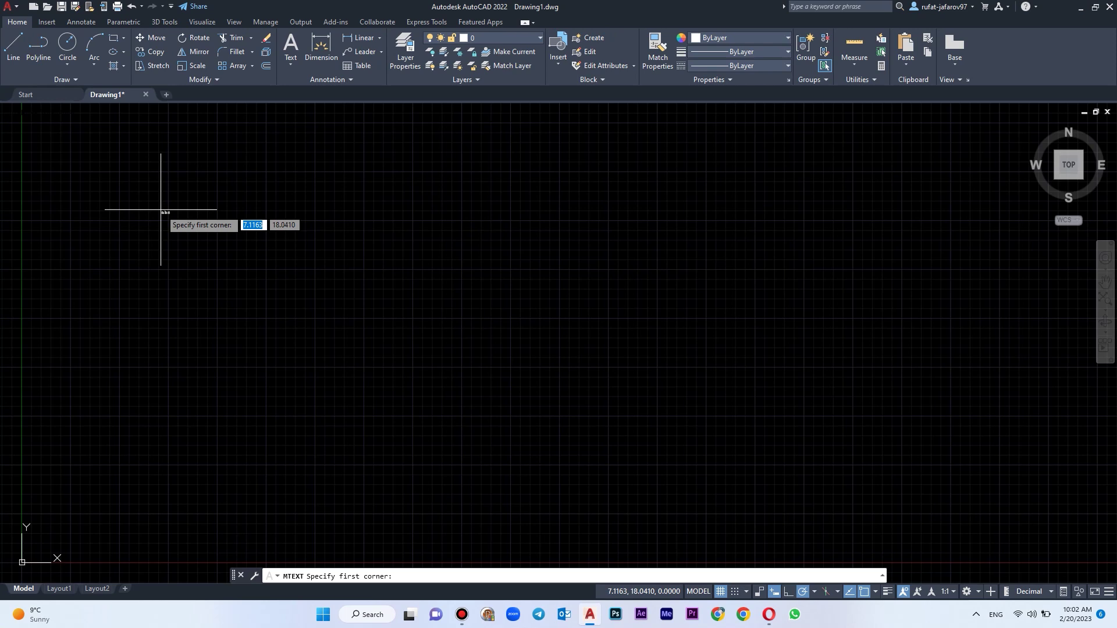
Create a multiline text box and type the Azerbaijani title 'üfətlə Öyrən' using the AZE keyboard.
left_click(197, 198)
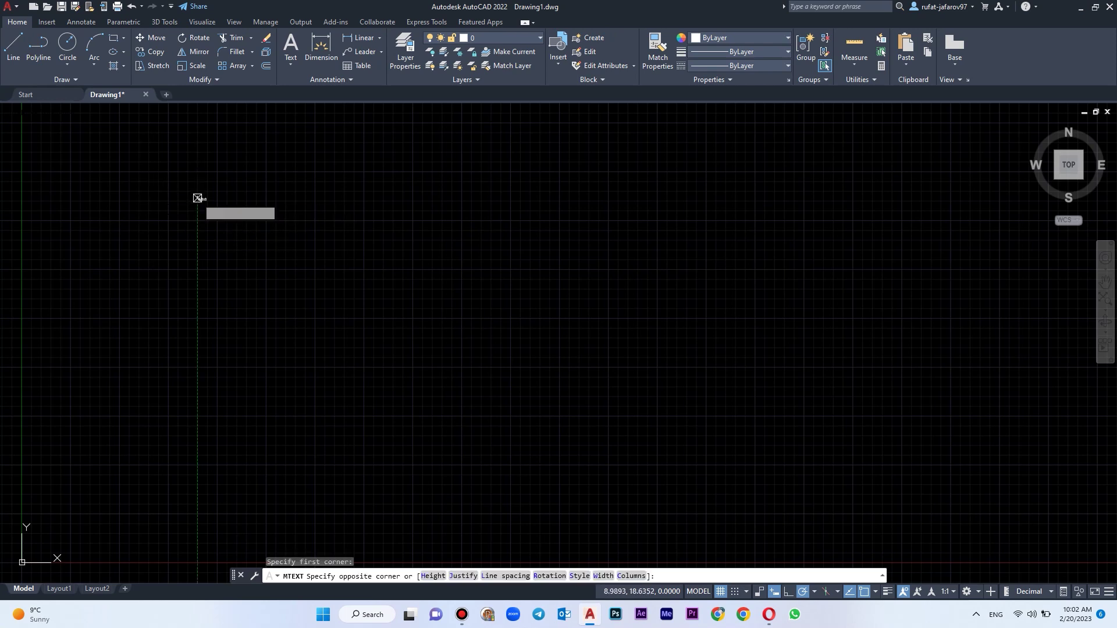
left_click(792, 335)
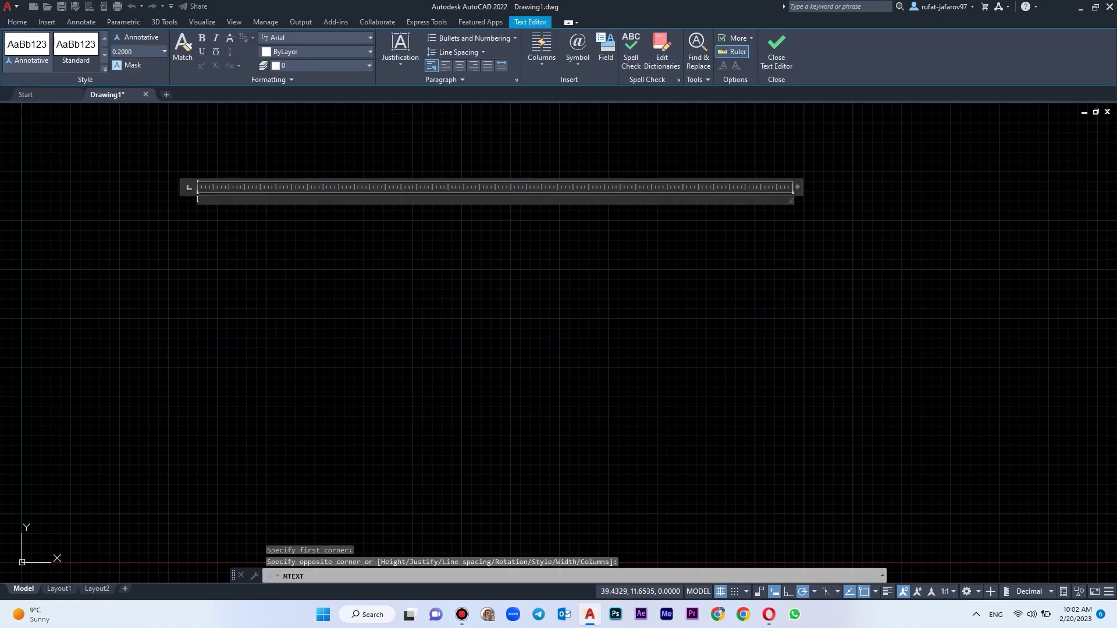
scroll(384, 209, "up", 2)
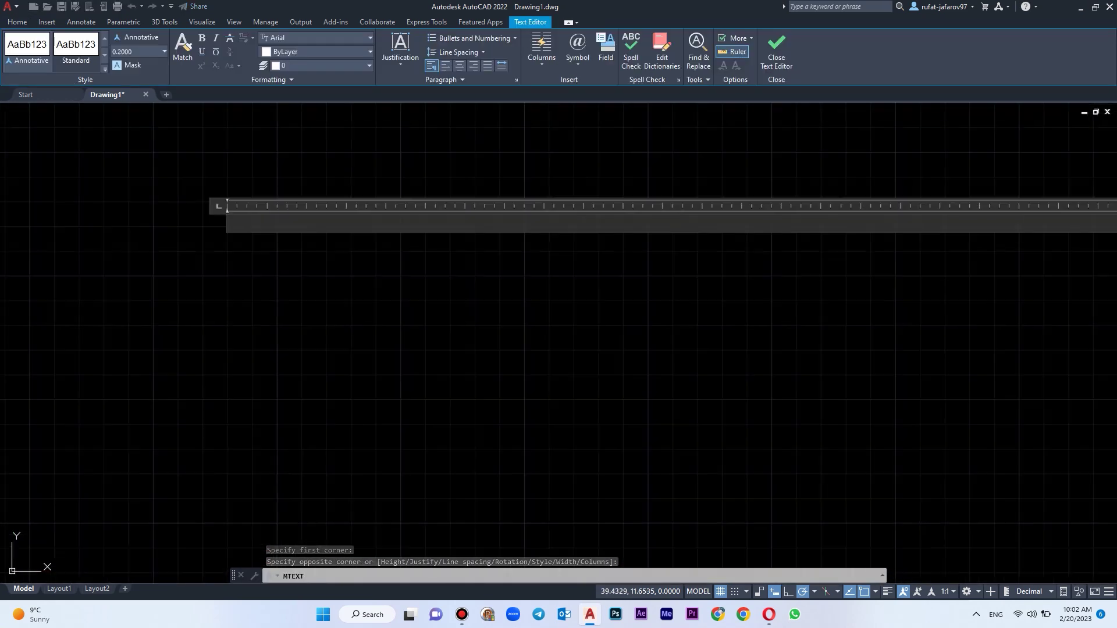
scroll(384, 210, "down", 4)
scroll(399, 227, "up", 2)
scroll(399, 226, "up", 1)
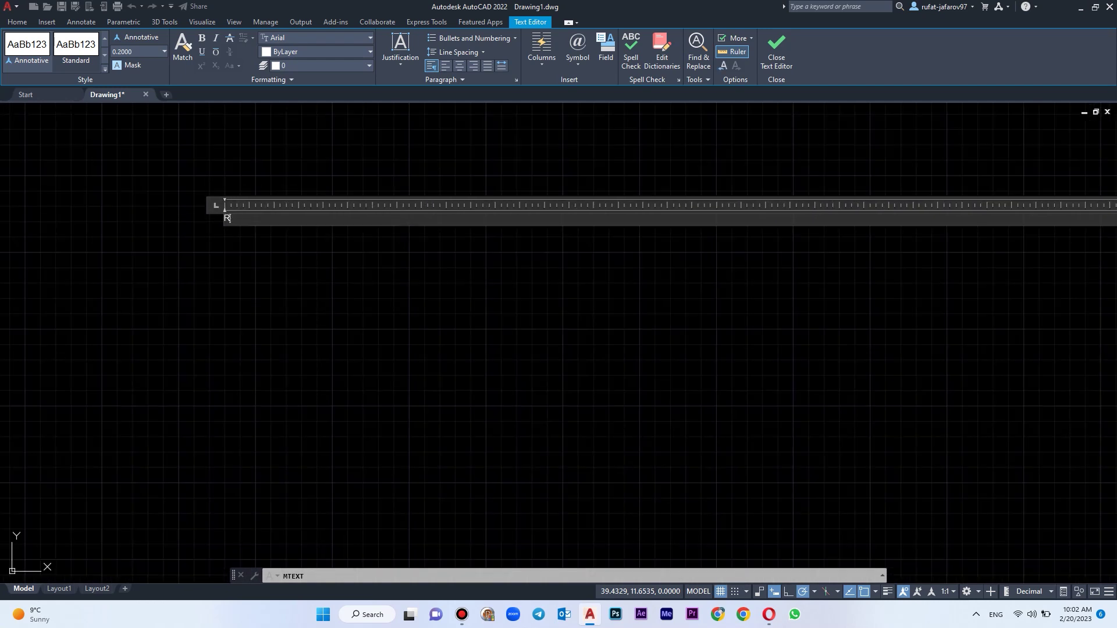
key("alt+shift")
type("üfətlə Öyrən")
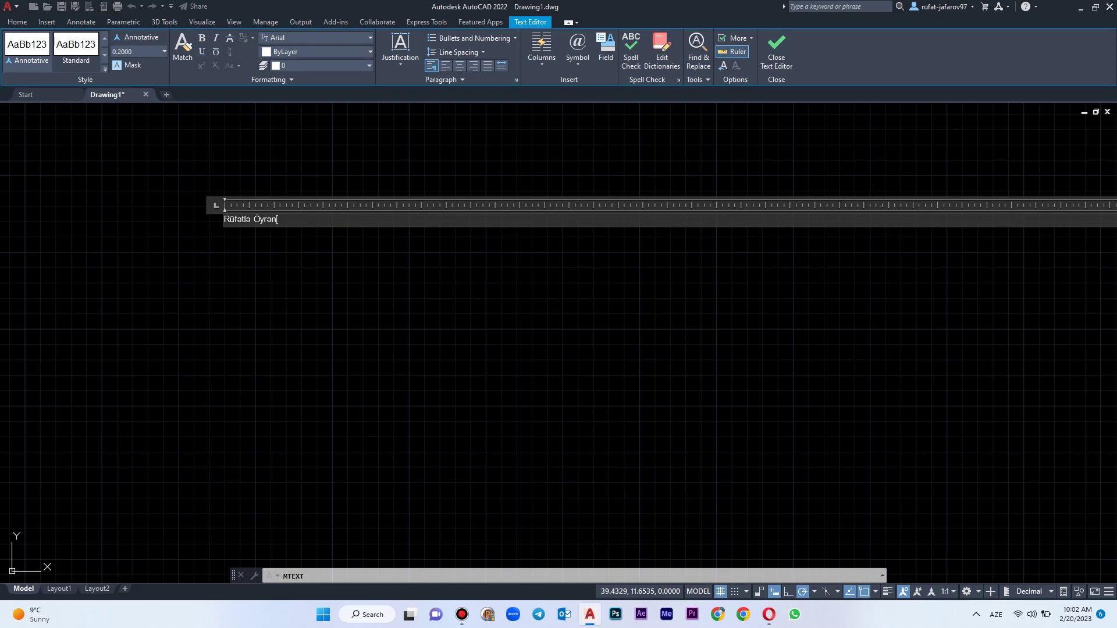
left_click(372, 289)
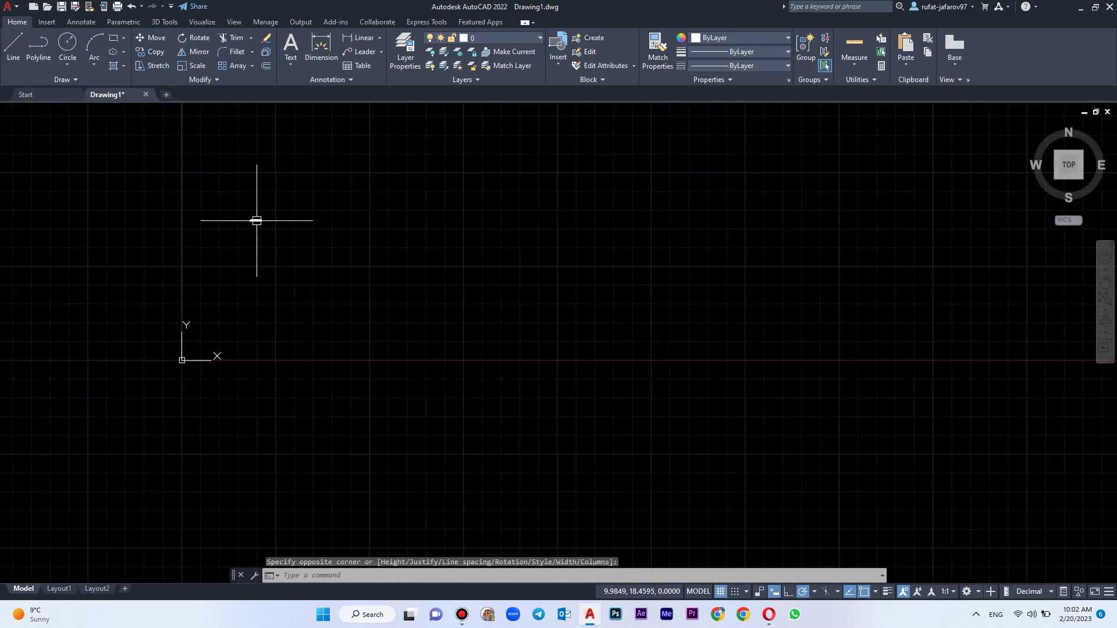
Draw a large rectangle with RECTANG across the drawing area.
scroll(270, 219, "down", 2)
scroll(270, 219, "down", 2)
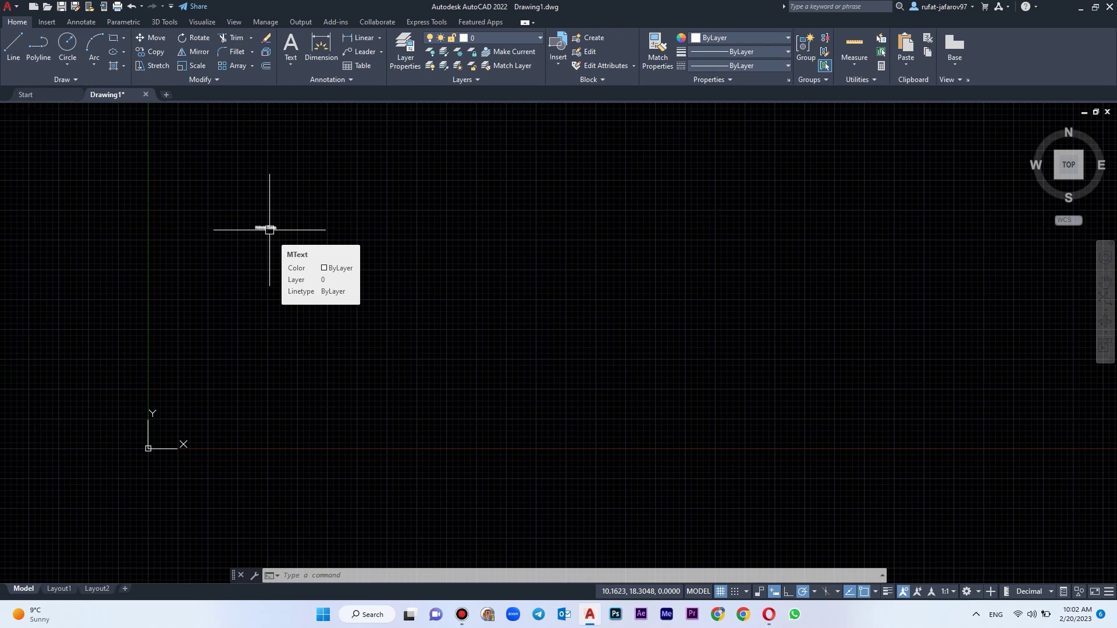
type("rec")
key("Return")
left_click(304, 269)
middle_click_drag(653, 471, 626, 446)
left_click(912, 545)
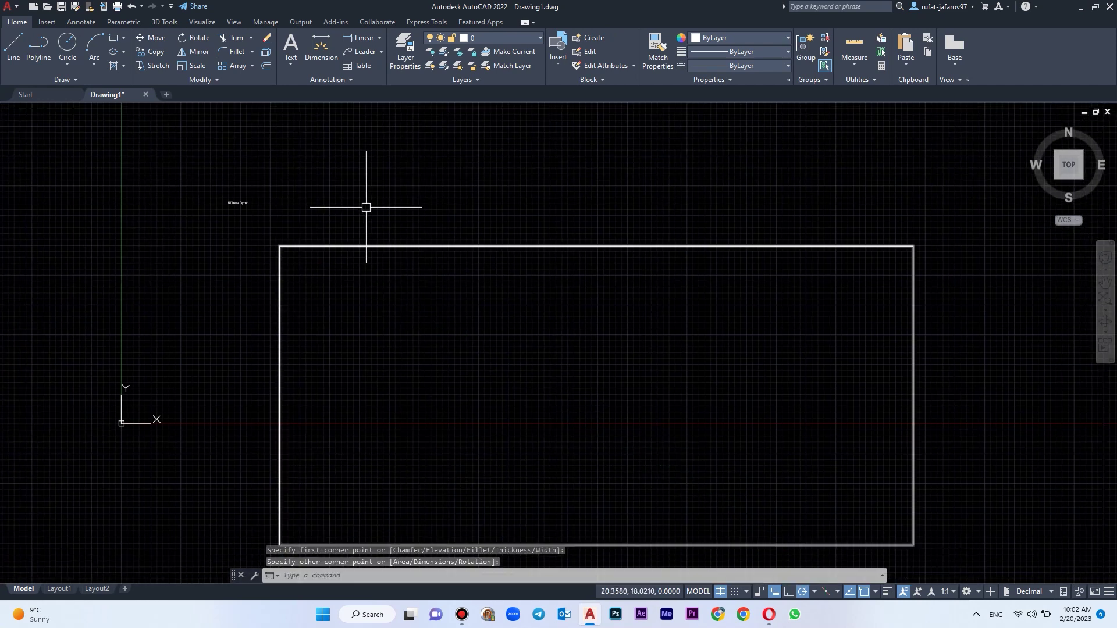
Move the title text to sit centred just above the rectangle's top edge.
left_click(280, 183)
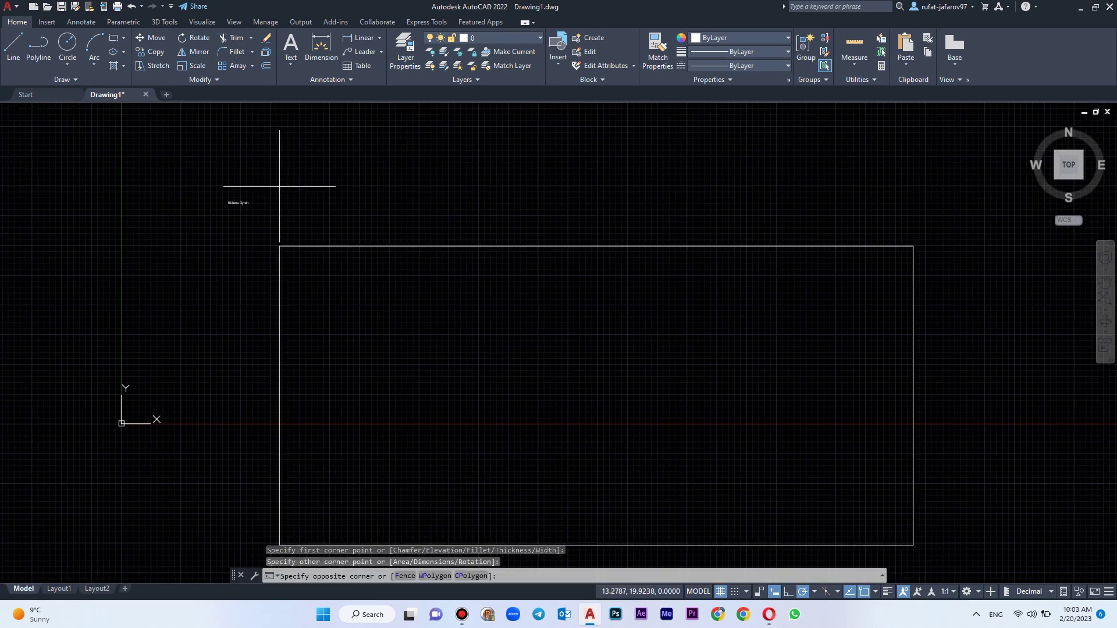
left_click(196, 174)
left_click(152, 38)
left_click(237, 202)
left_click(591, 223)
scroll(591, 224, "up", 8)
scroll(590, 224, "down", 10)
scroll(590, 224, "up", 4)
scroll(590, 224, "up", 3)
scroll(590, 224, "down", 4)
scroll(590, 224, "down", 2)
scroll(590, 223, "down", 2)
scroll(590, 224, "up", 2)
middle_click_drag(590, 224, 554, 221)
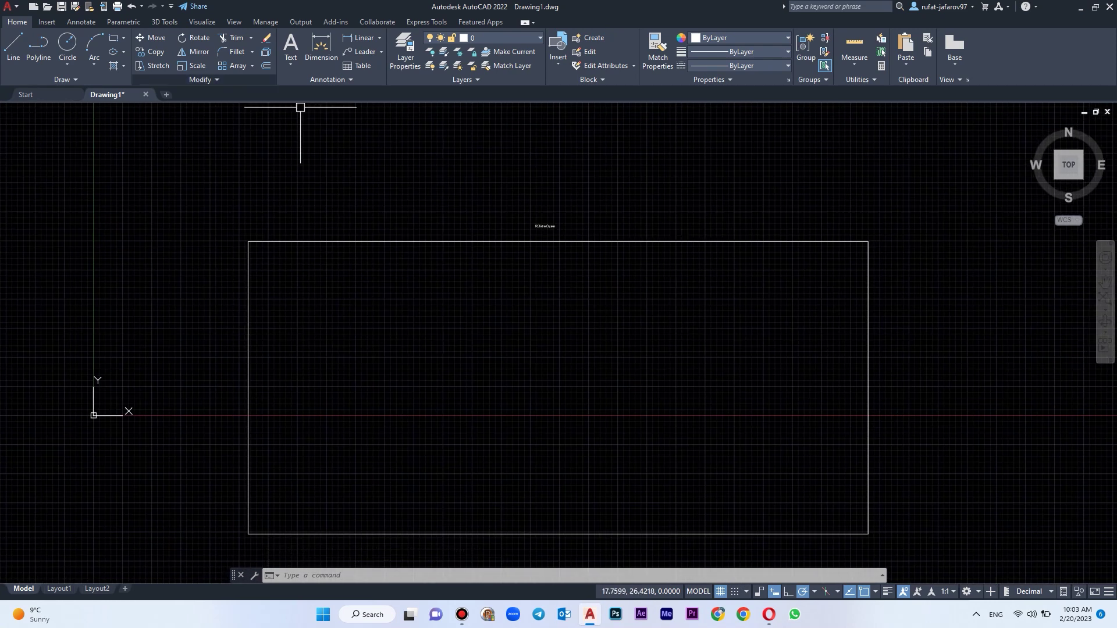
type("sc")
key("Return")
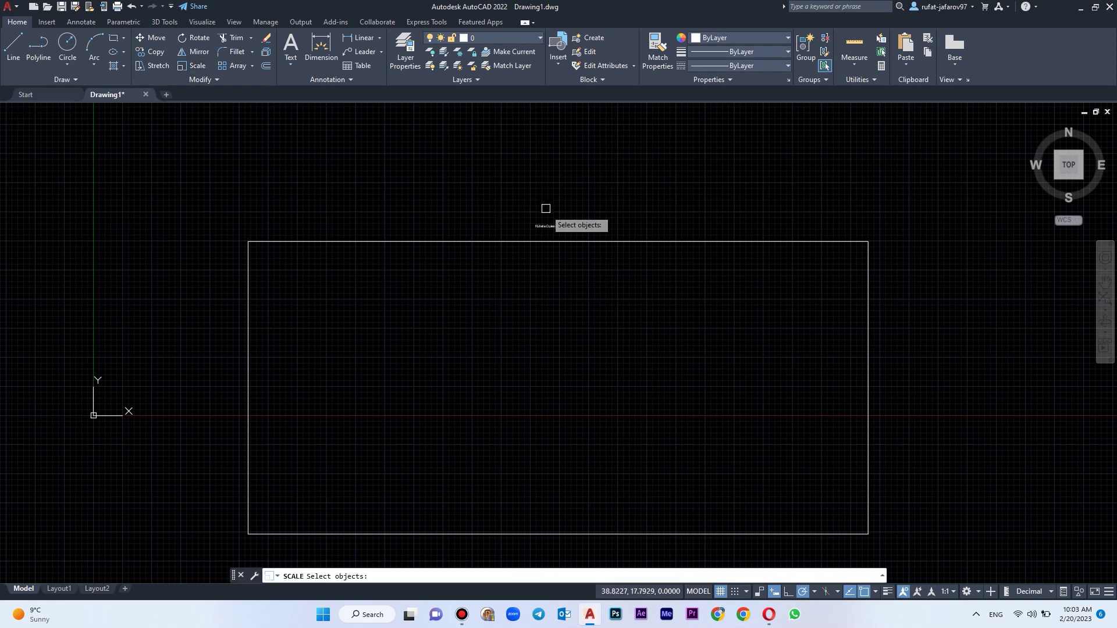
left_click(550, 242)
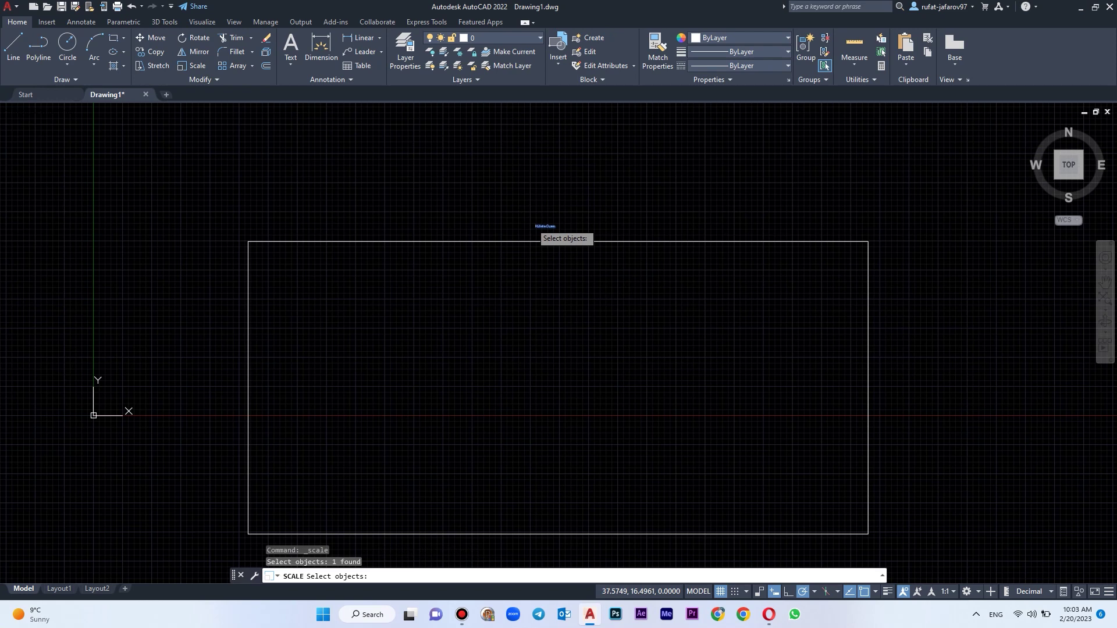
key("Return")
left_click(535, 227)
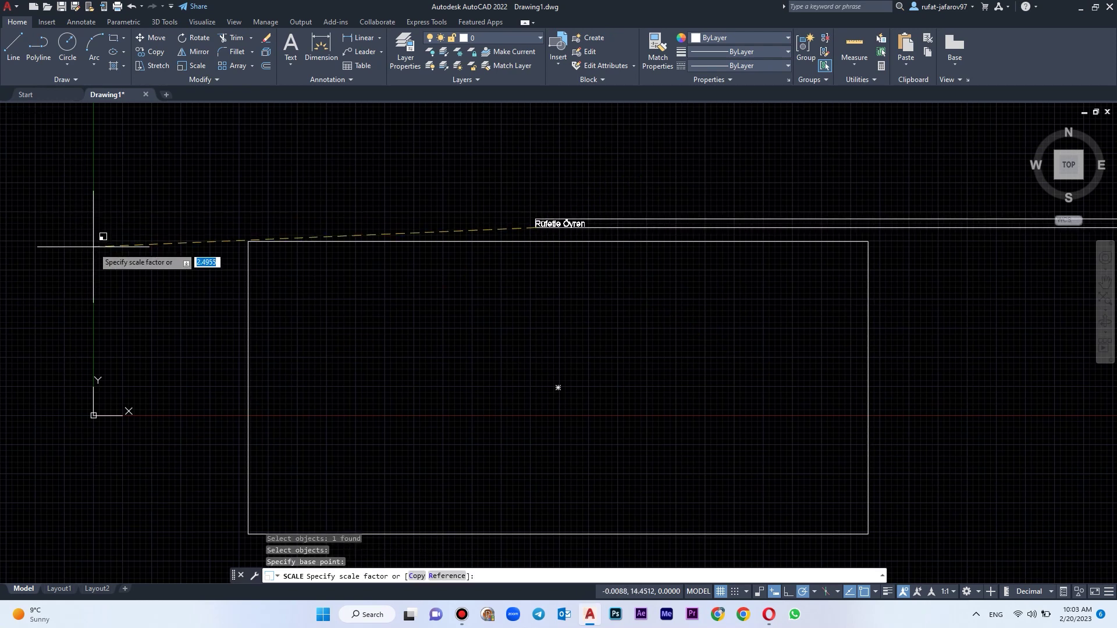
type("10")
key("Return")
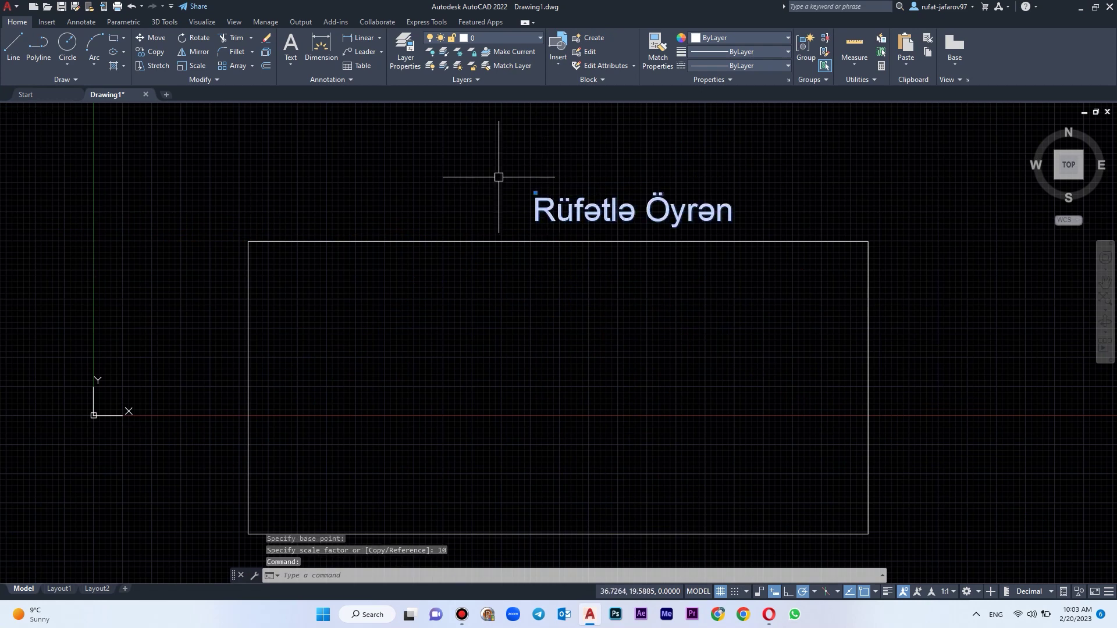
type("m")
key("Return")
left_click(595, 200)
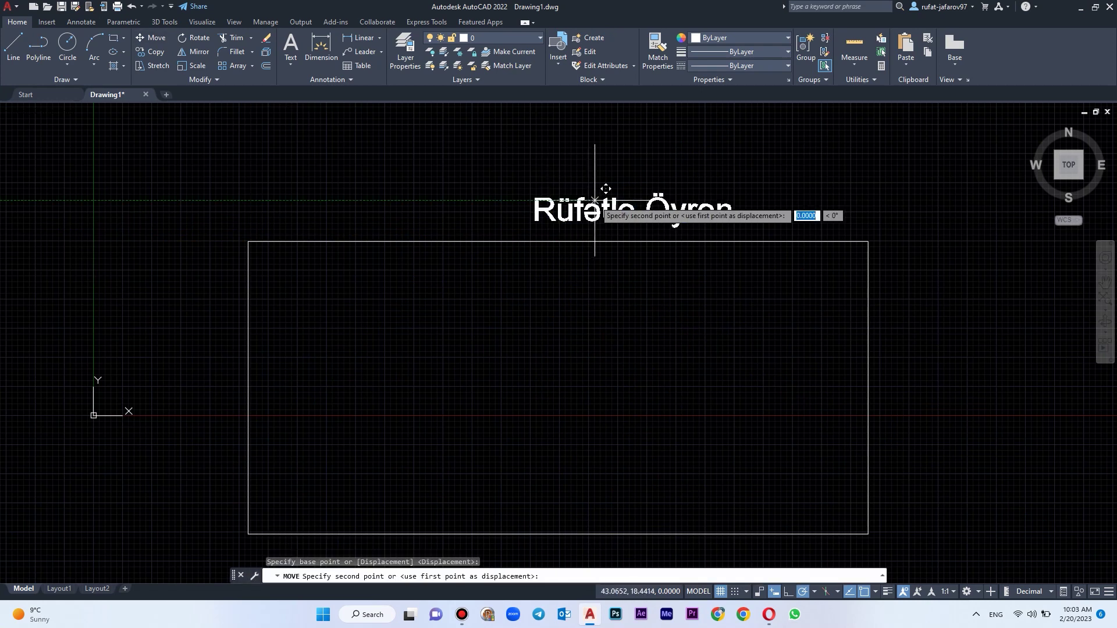
left_click(547, 200)
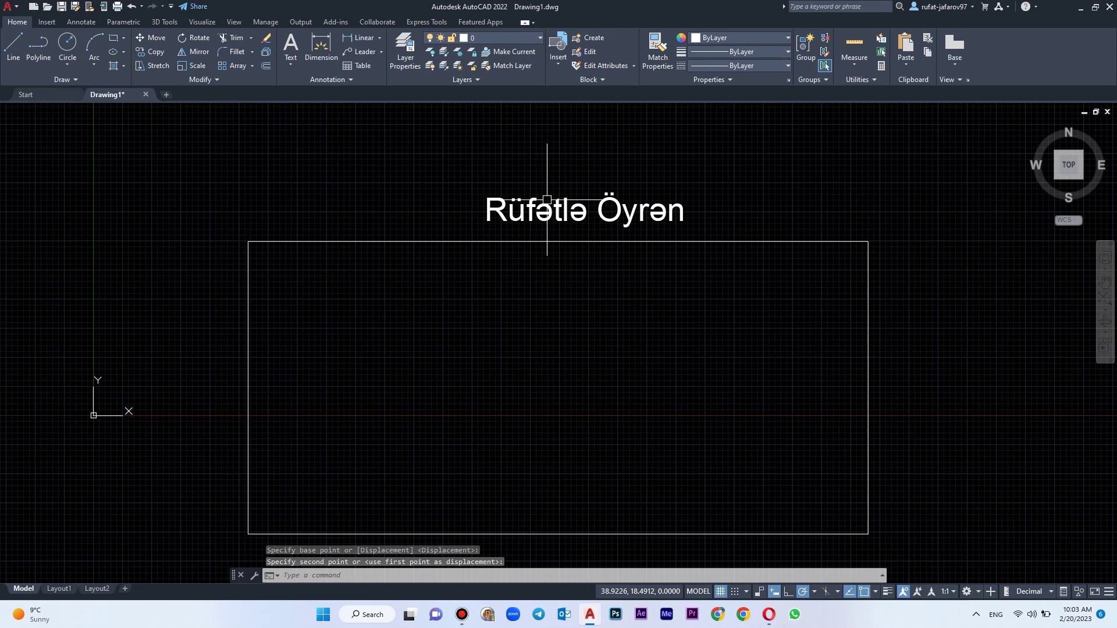
left_click(197, 65)
left_click(686, 121)
left_click(569, 219)
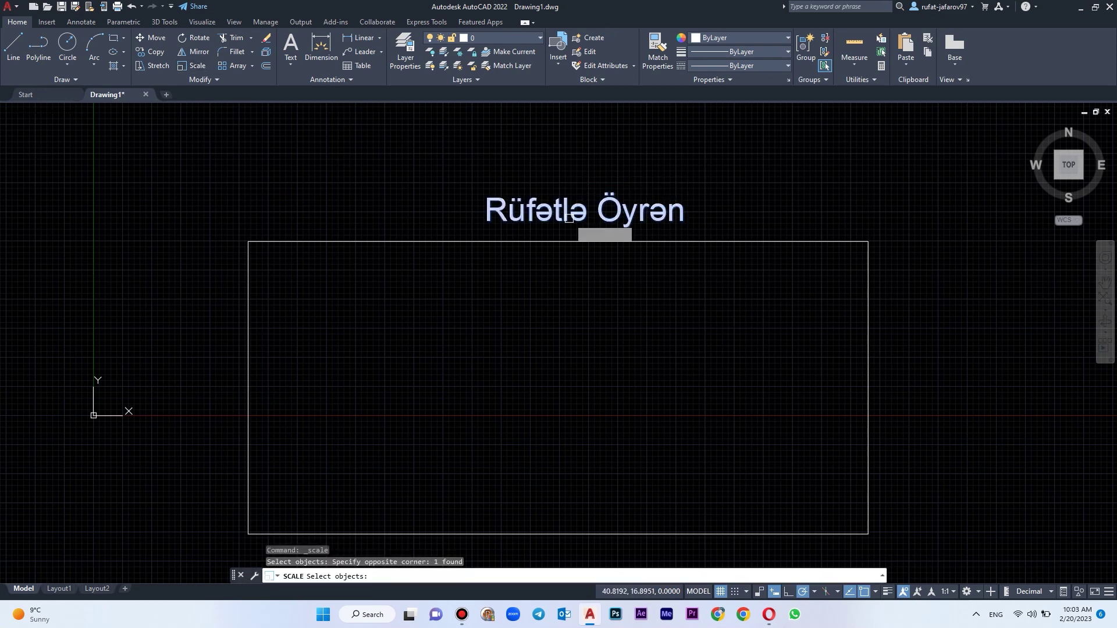
key("Escape")
key("ctrl+z")
key("ctrl+z")
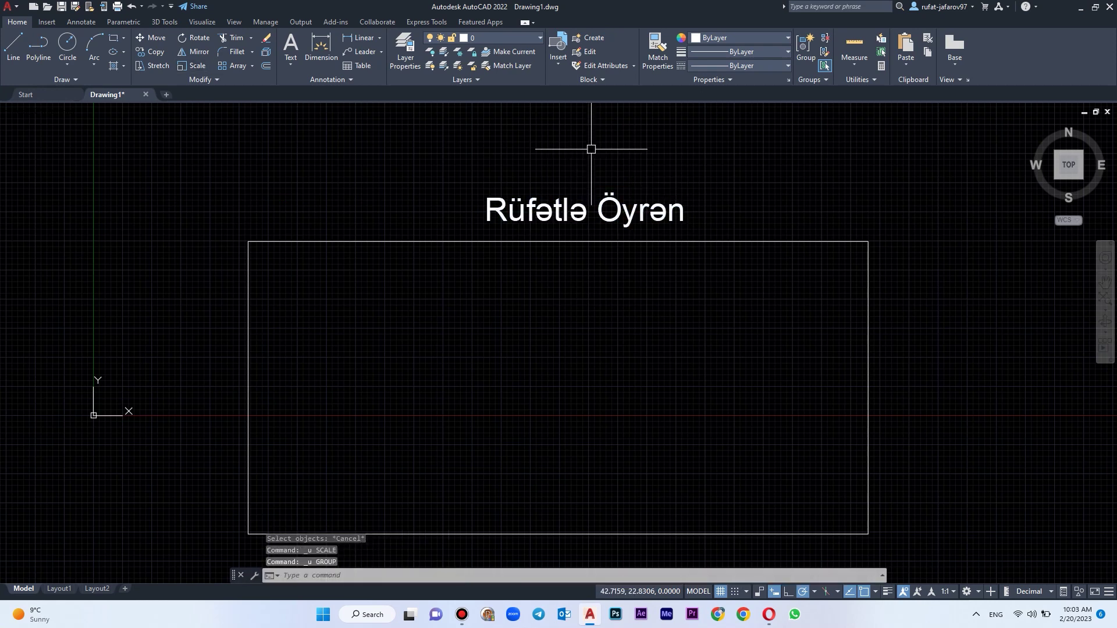
key("ctrl+z")
key("ctrl+z")
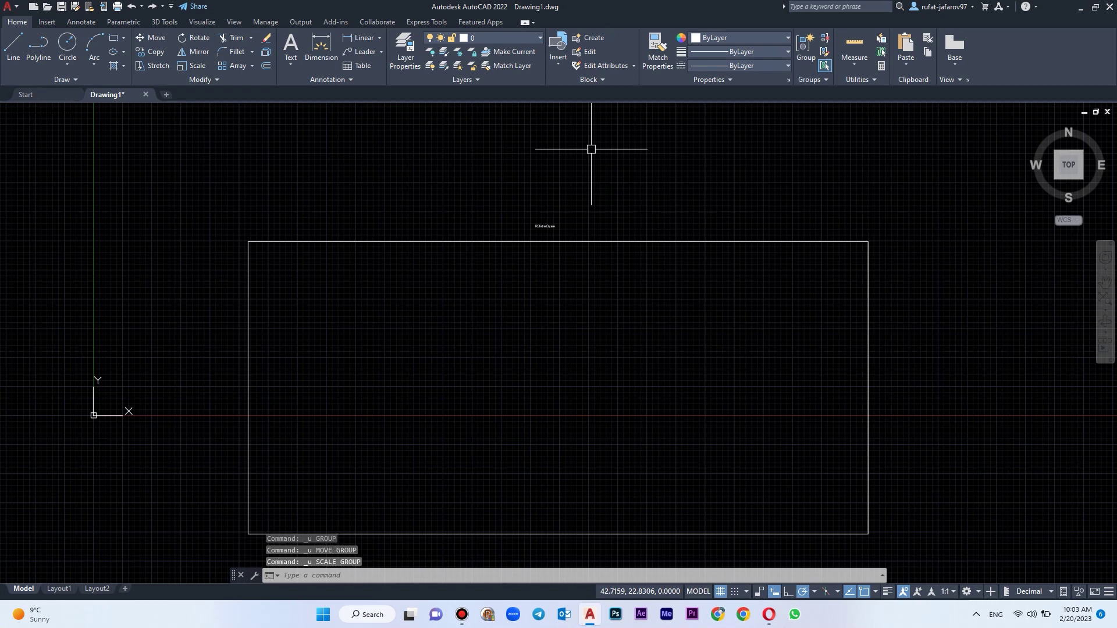
Reopen the title text in the Text Editor and enter a text height of 5.
double_click(547, 225)
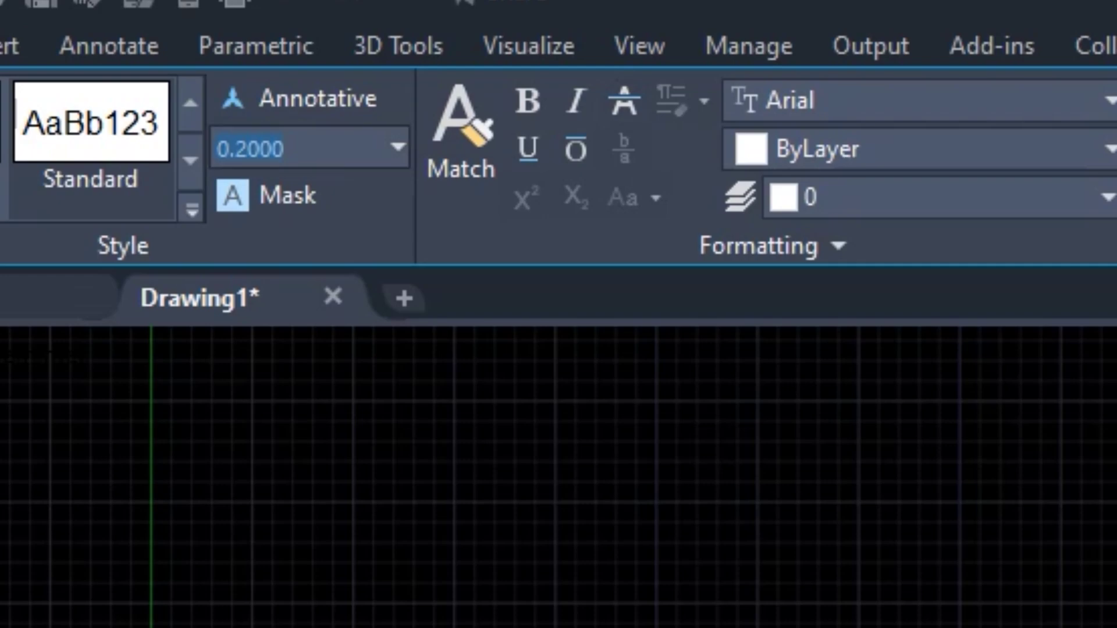
key("Return")
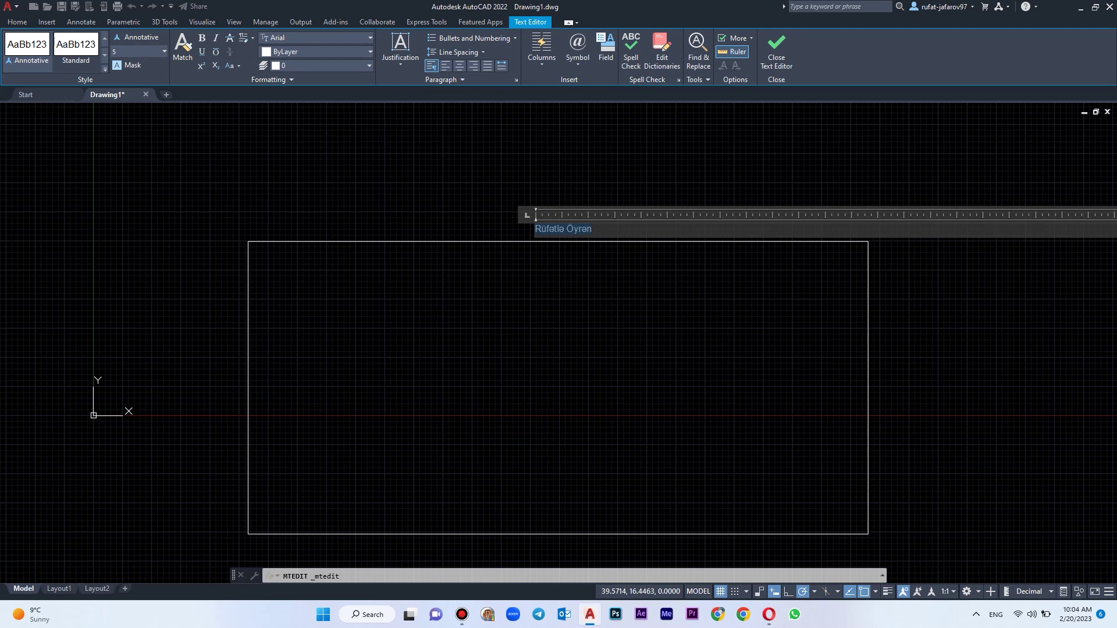
Apply text height 5 to the title and close the editor.
left_click(200, 142)
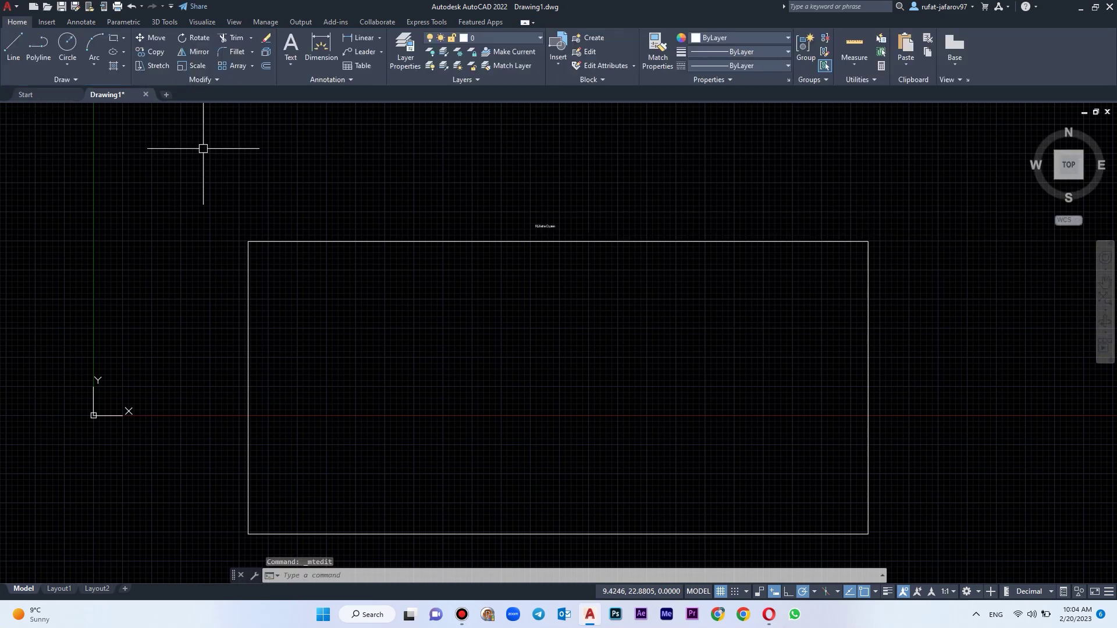
double_click(547, 226)
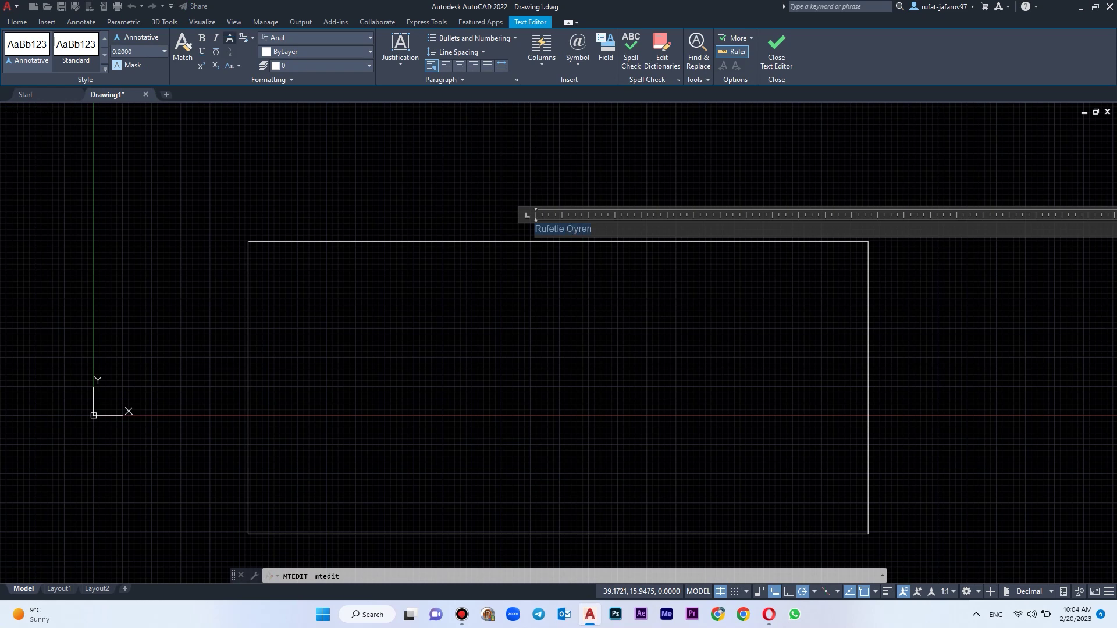
type("5.0000")
key("Return")
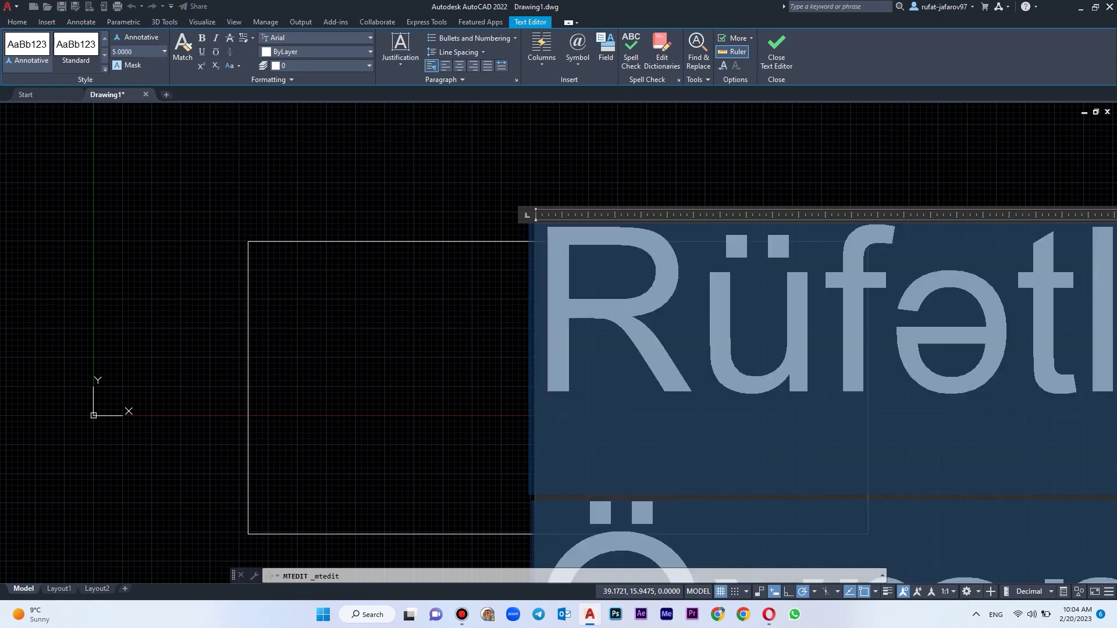
left_click(282, 172)
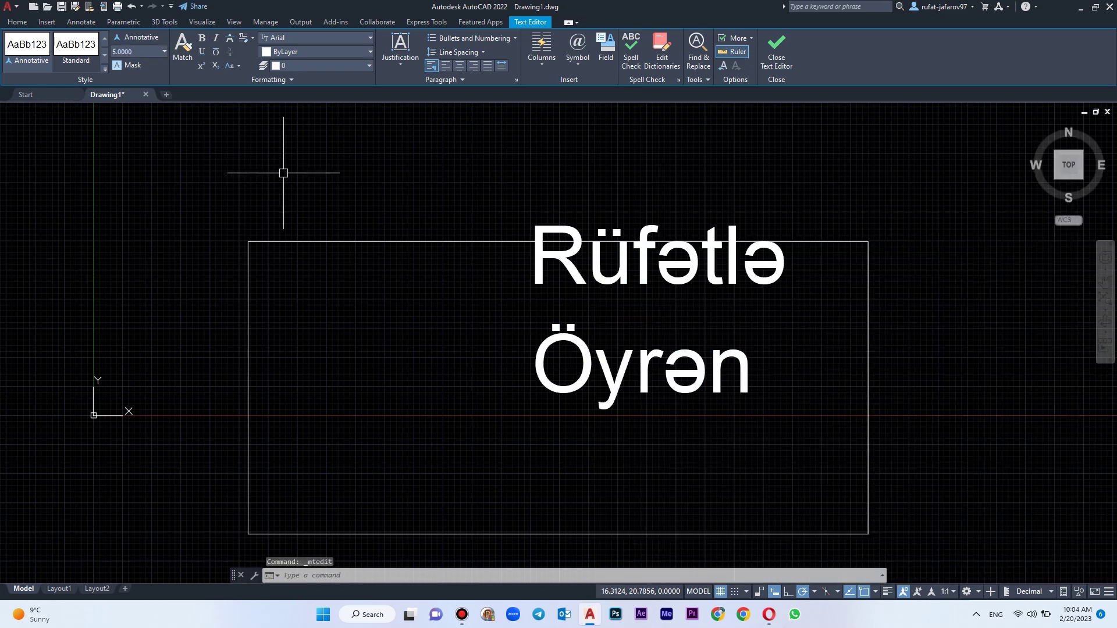
Select the whole title and reduce its text height to 2.5 so it fits on one line.
double_click(634, 265)
double_click(634, 264)
key("ctrl+a")
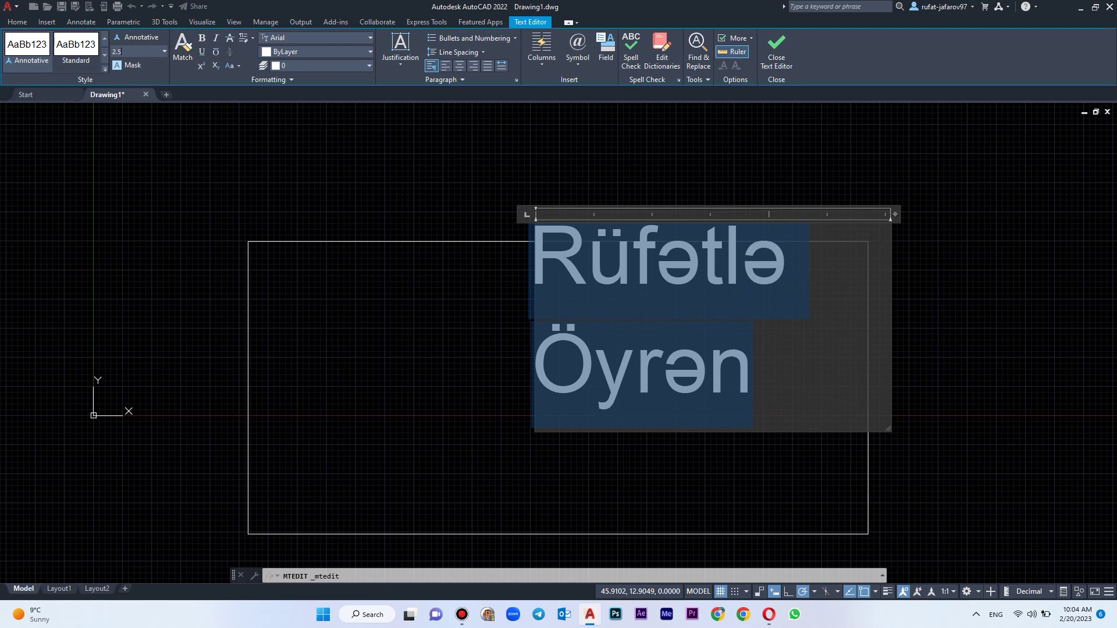
key("Return")
left_click(476, 229)
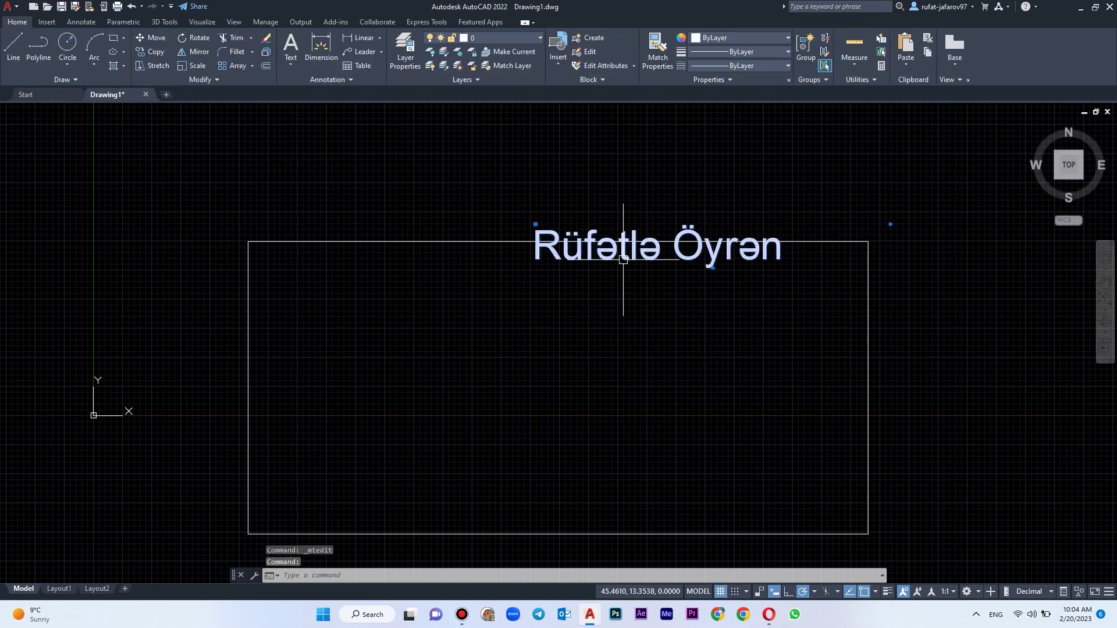
Try resizing the title's text box width with its grip, then undo the change.
scroll(826, 235, "down", 2)
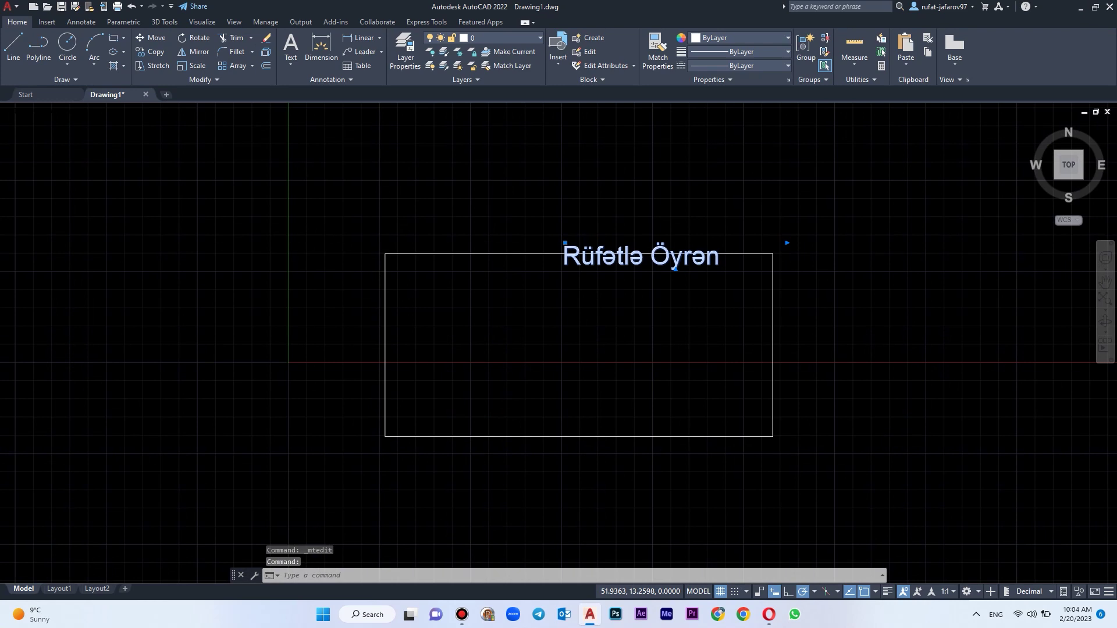
scroll(727, 253, "down", 2)
scroll(668, 265, "up", 2)
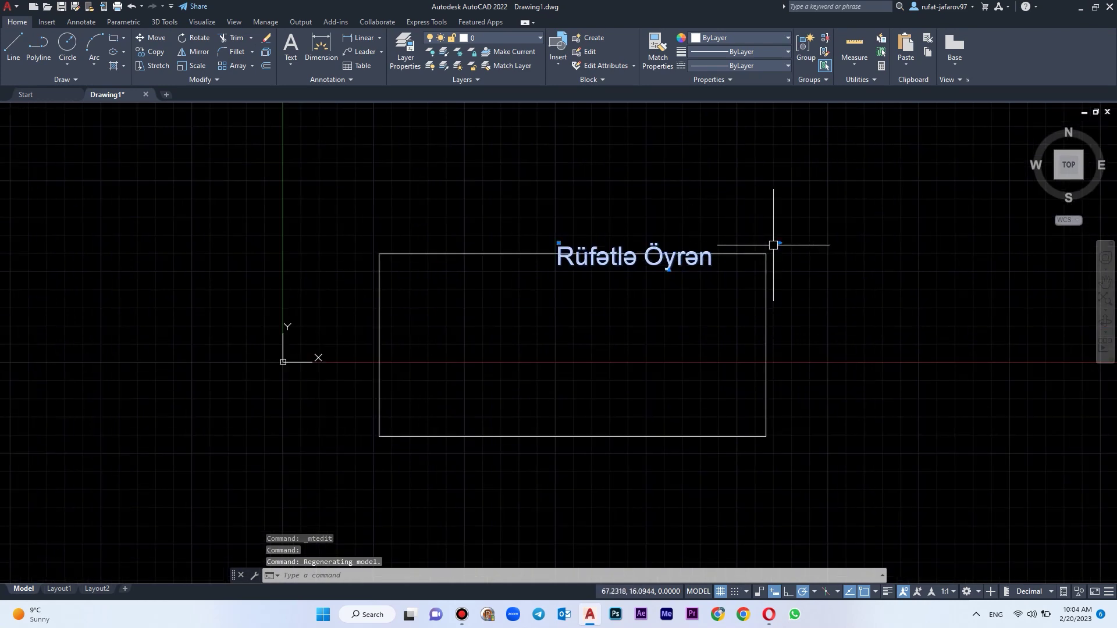
left_click(779, 242)
key("Escape")
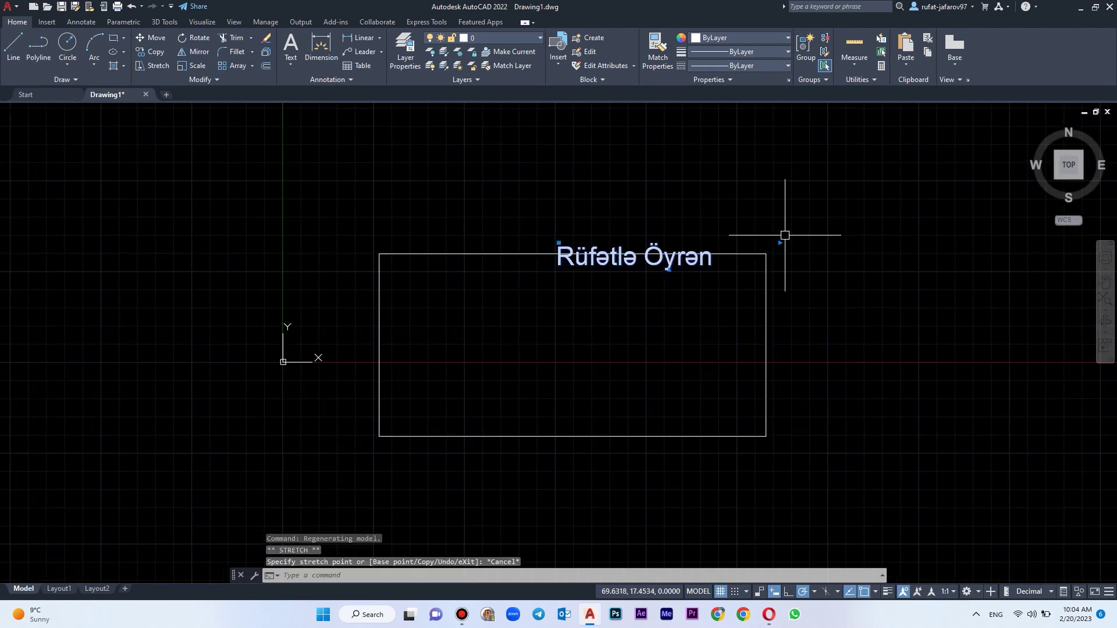
left_click(779, 242)
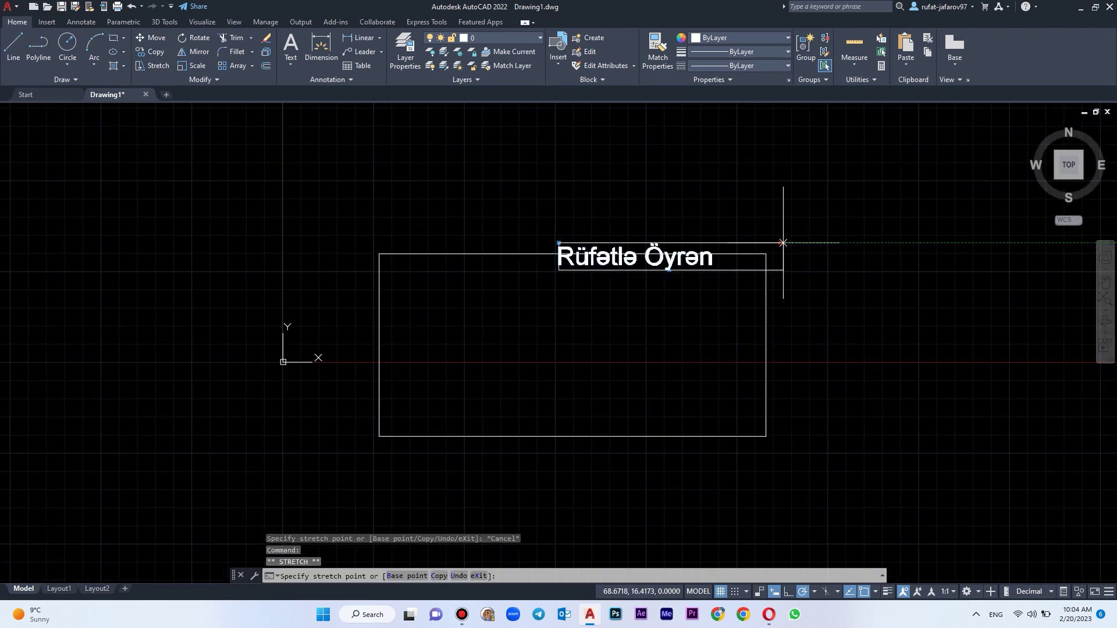
left_click(1001, 242)
middle_click_drag(937, 233, 743, 246)
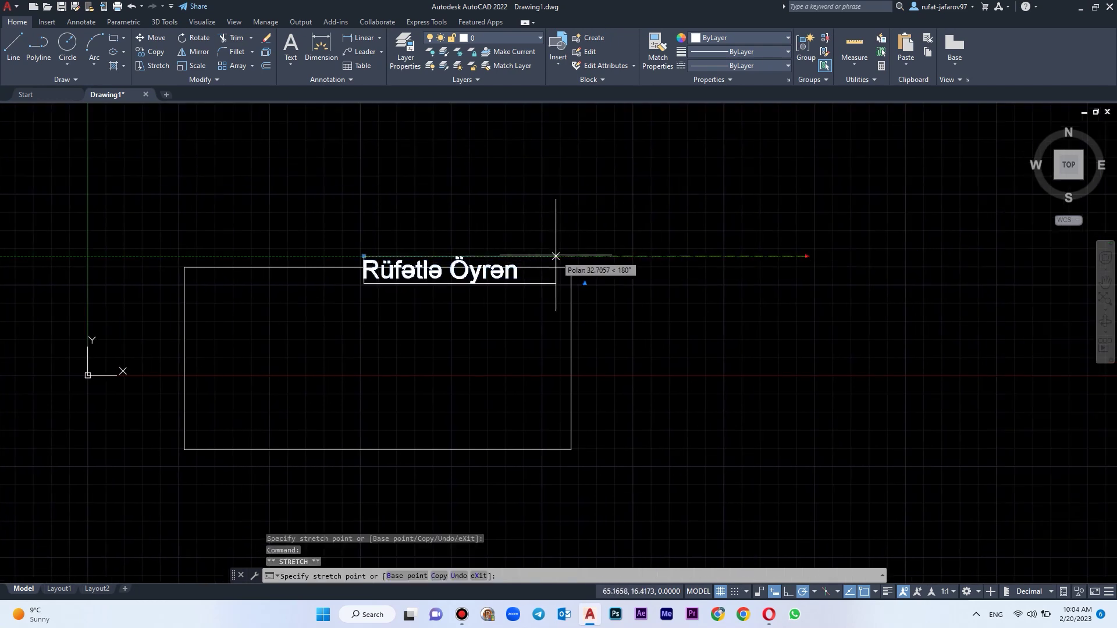
left_click(477, 256)
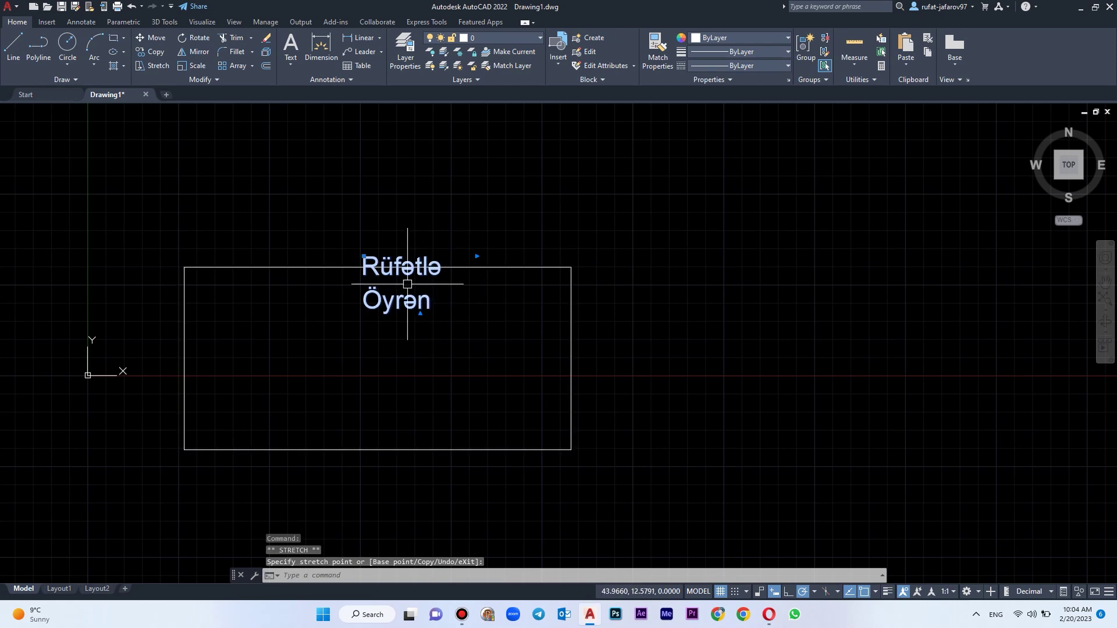
key("ctrl+z")
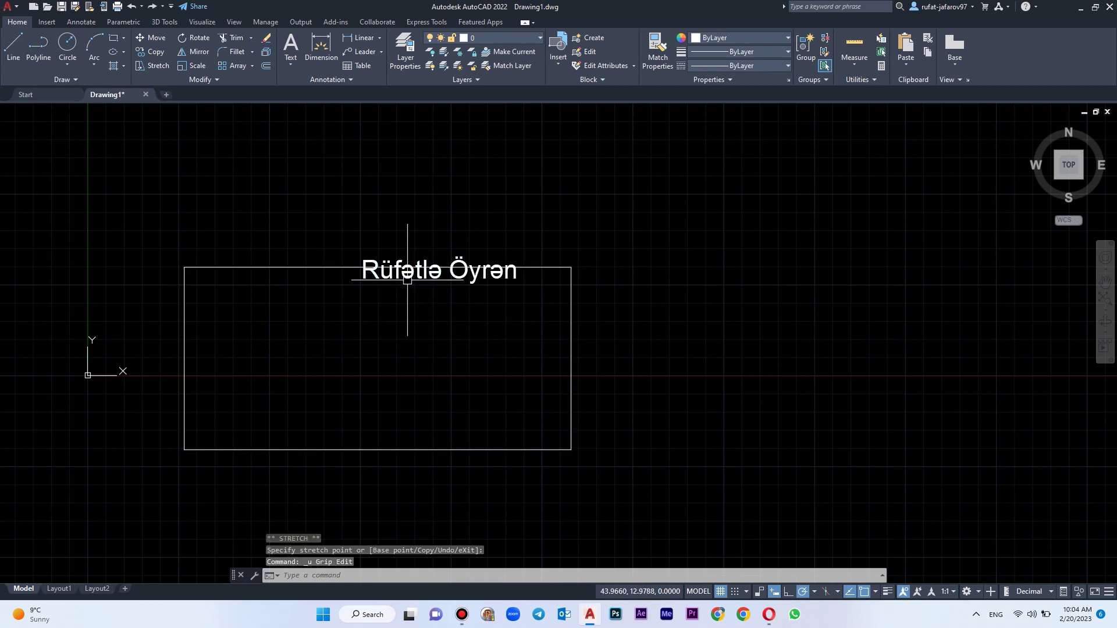
Move the title up and left above the rectangle and reopen it for editing.
type("m")
key("space")
left_click(456, 281)
left_click(403, 251)
double_click(402, 243)
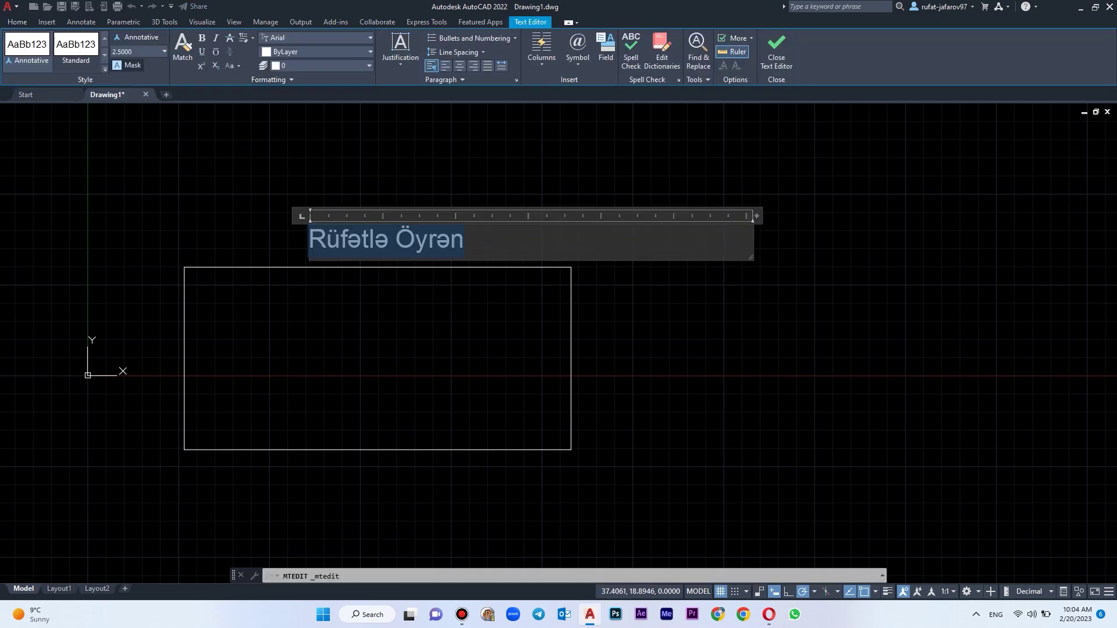
Turn on a yellow background mask behind the title and close the editor.
left_click(129, 64)
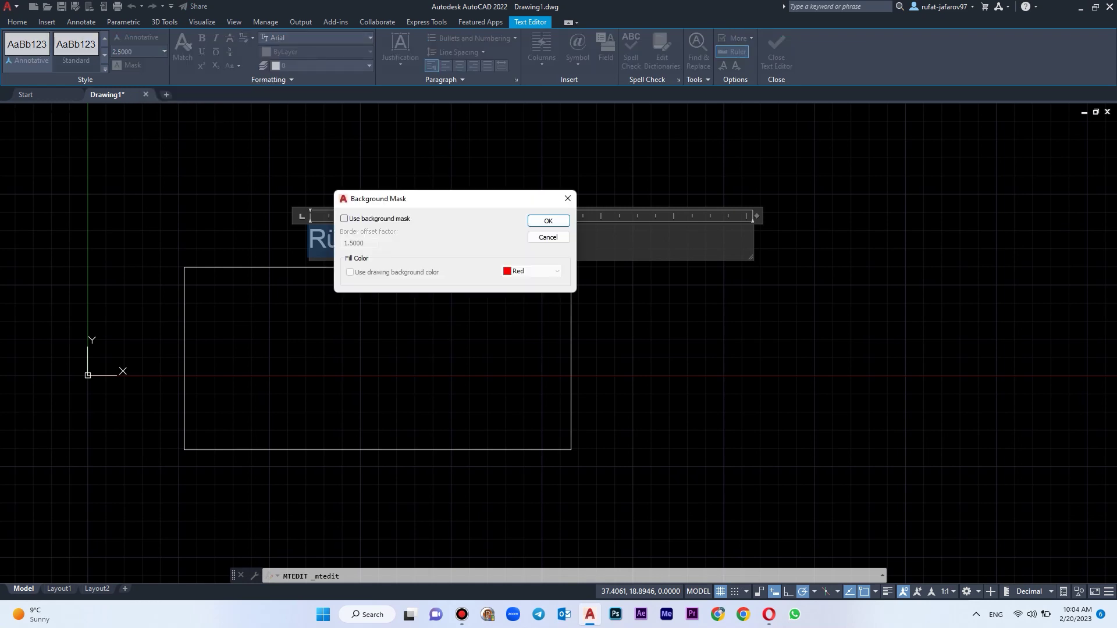
left_click(343, 218)
left_click(531, 271)
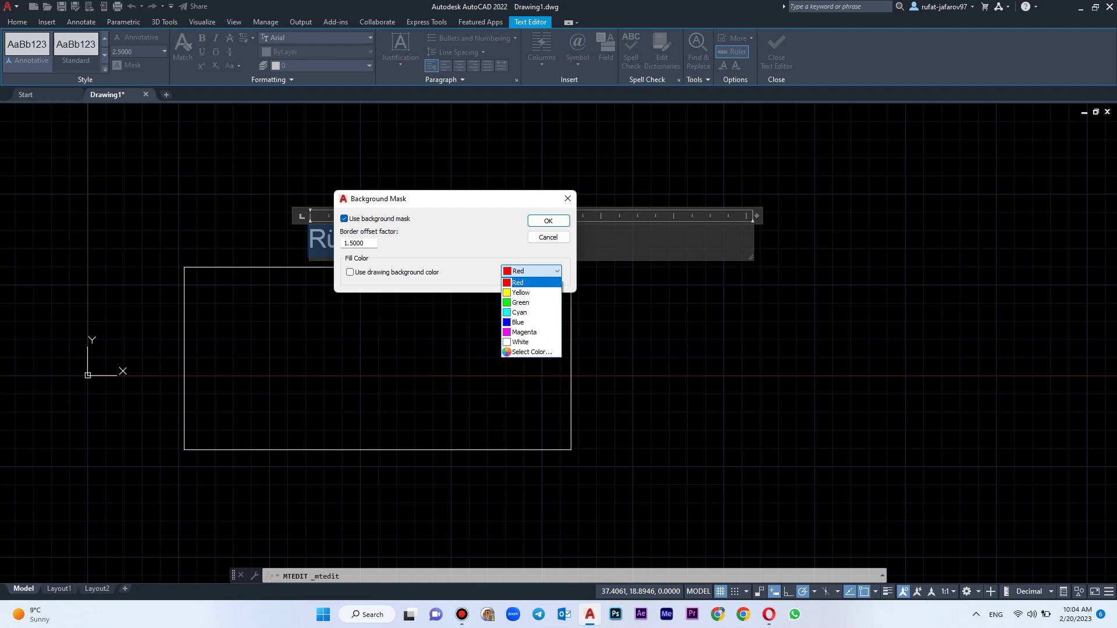
left_click(526, 283)
left_click(548, 221)
left_click(547, 280)
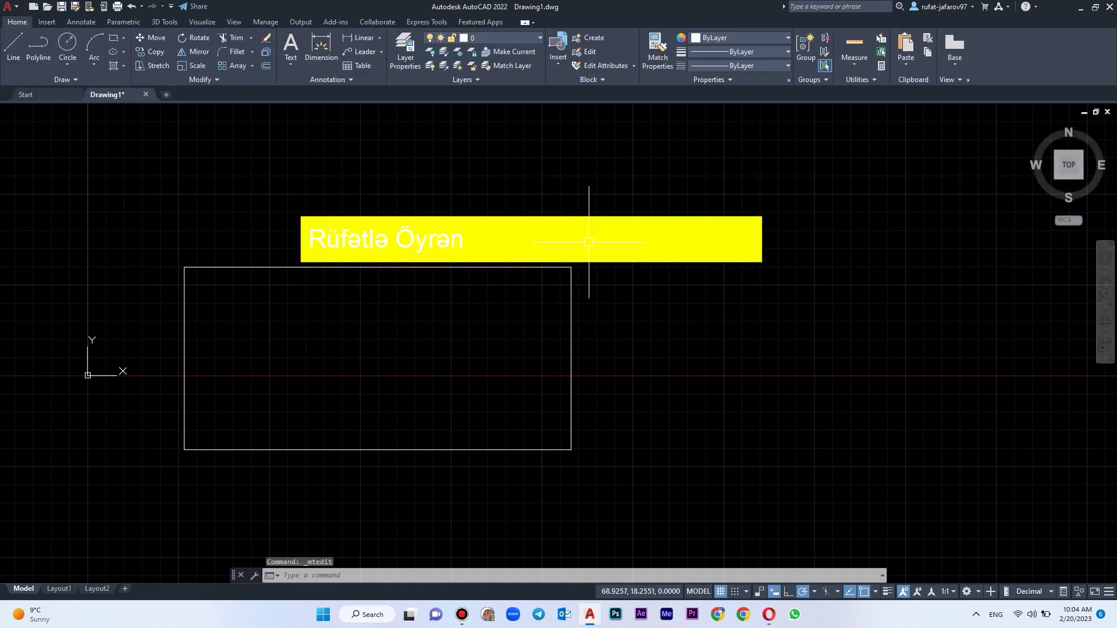
Stretch the masked title's right edge, then undo to remove the yellow mask and reopen the title.
left_click(747, 162)
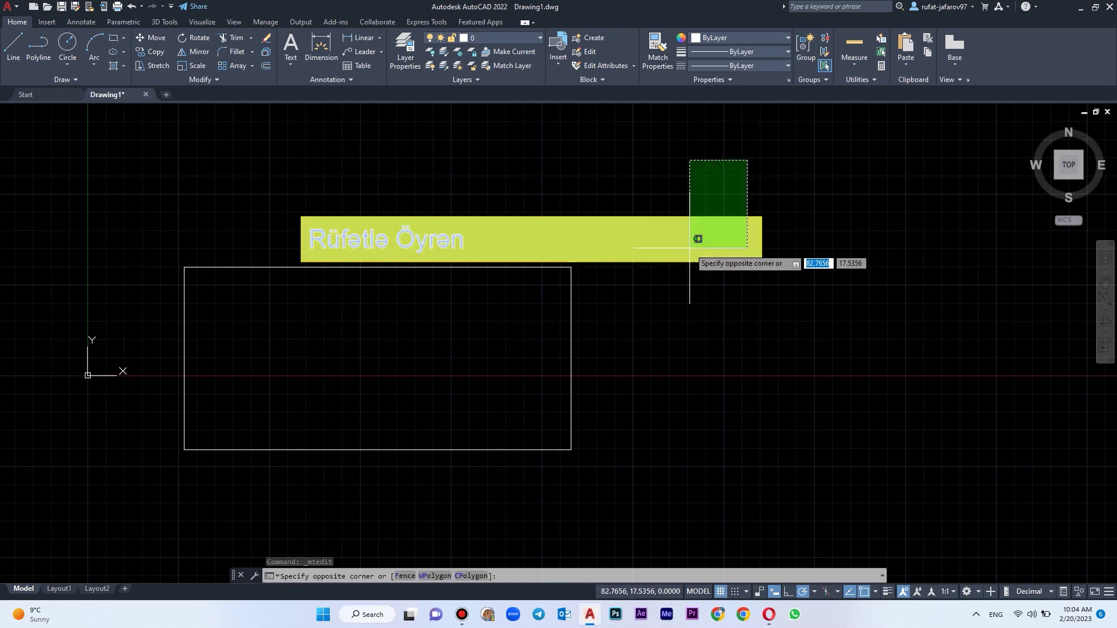
left_click(694, 243)
left_click(754, 225)
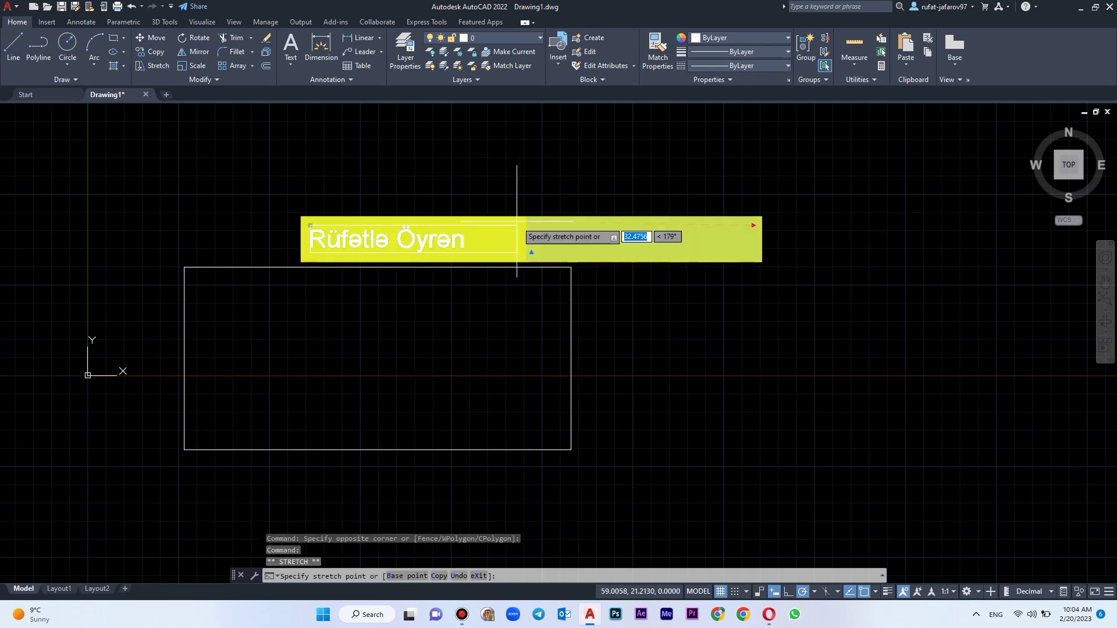
left_click(479, 224)
key("Escape")
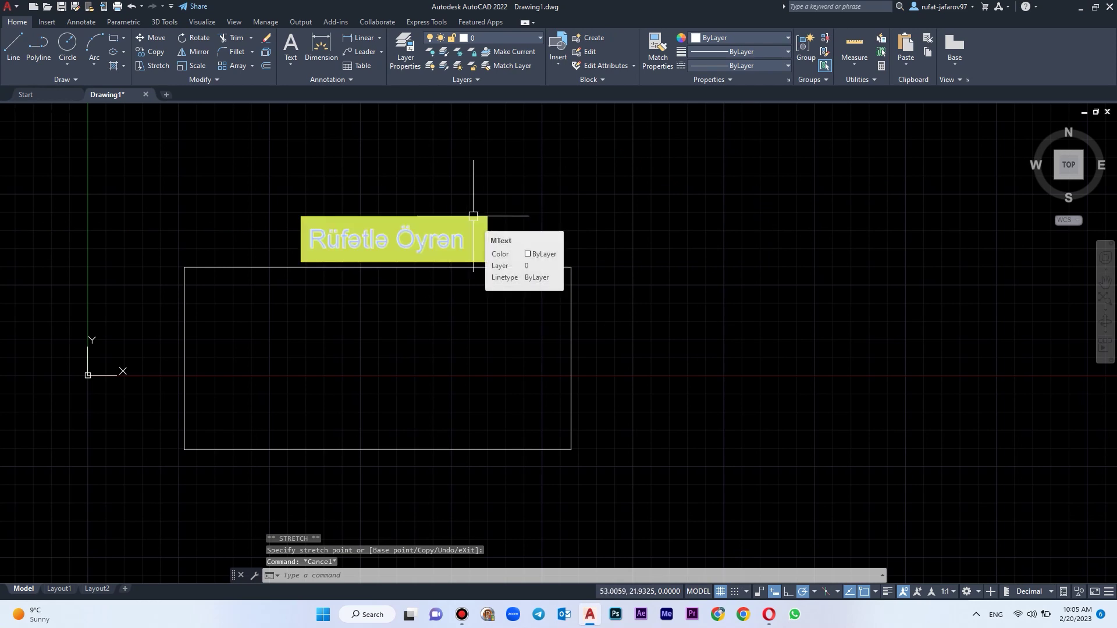
key("ctrl+z")
key("ctrl+z")
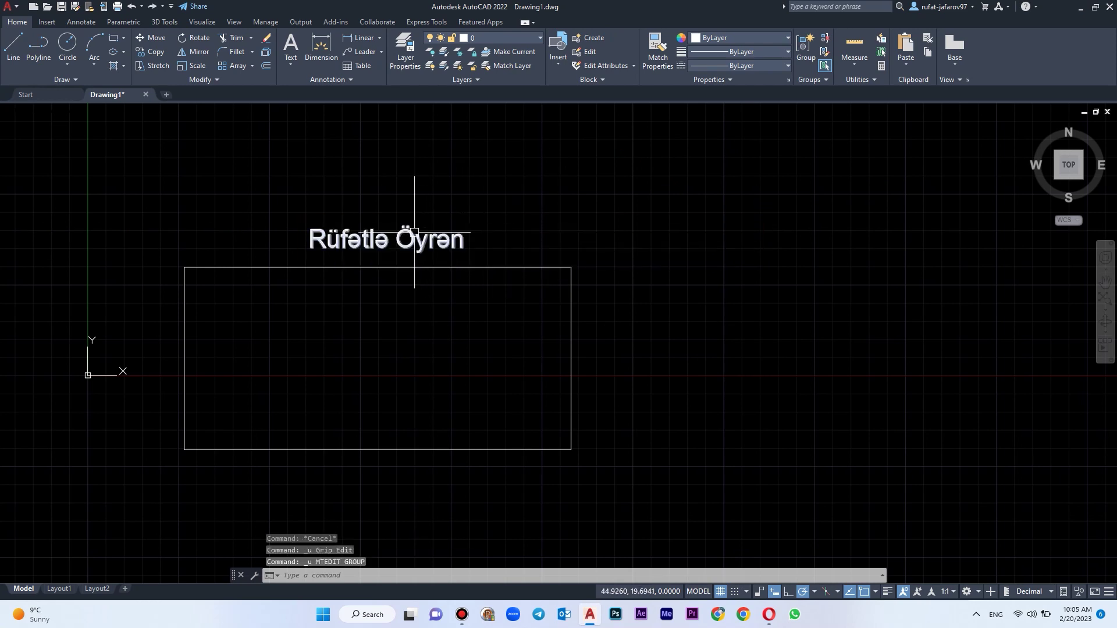
double_click(413, 233)
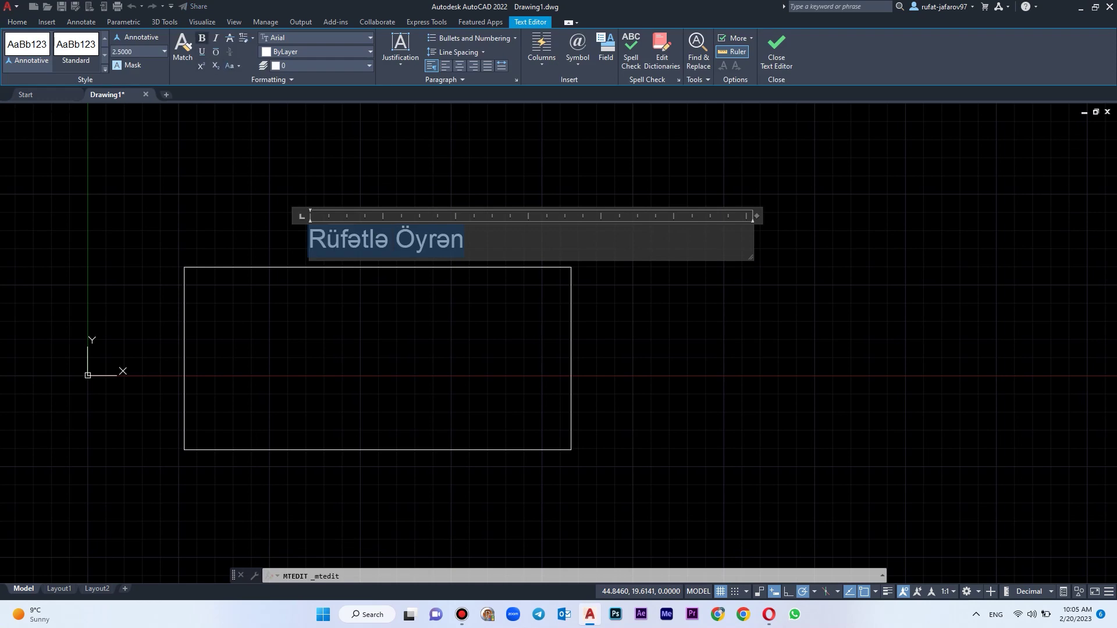
Toggle bold, italic, underline and strikethrough formatting on the title text.
key("ctrl+b")
key("ctrl+b")
key("ctrl+i")
key("ctrl+i")
key("ctrl+u")
key("ctrl+u")
key("ctrl+a")
left_click(230, 37)
left_click(474, 241)
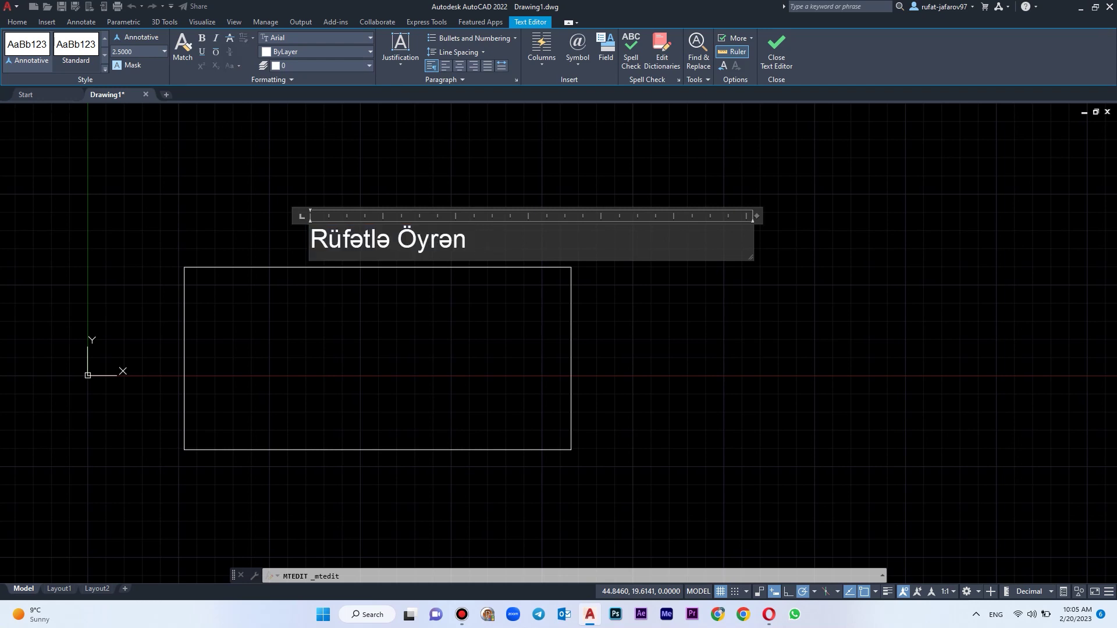
Replace the title with '54' and set the 4 as a subscript.
key("ctrl+a")
key("Delete")
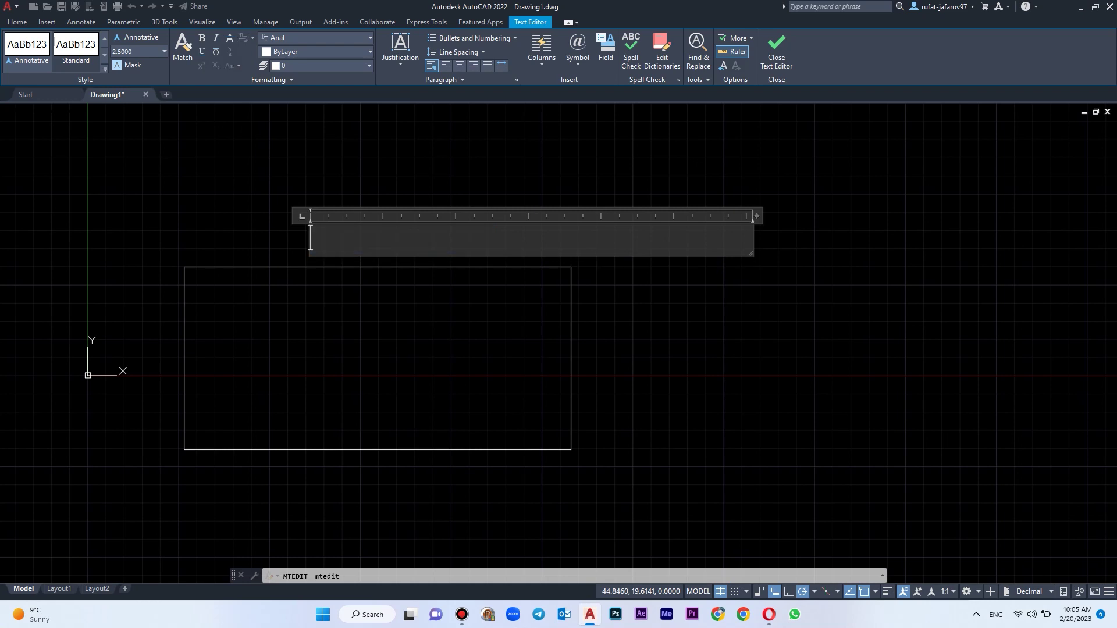
type("%")
key("BackSpace")
type("5")
type("4")
key("shift+Left")
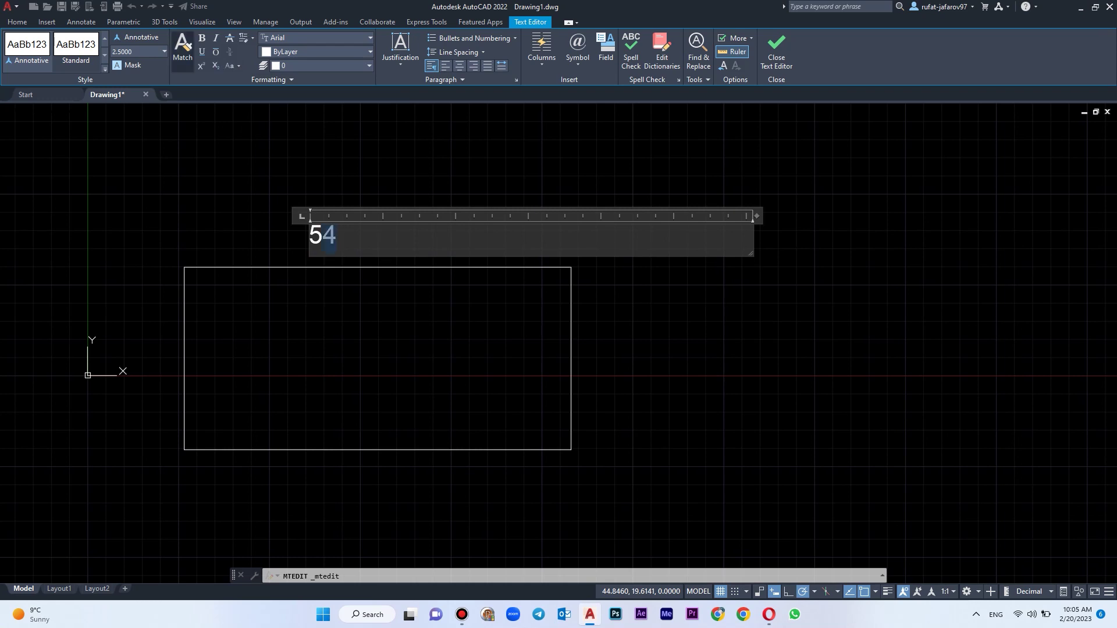
left_click(201, 65)
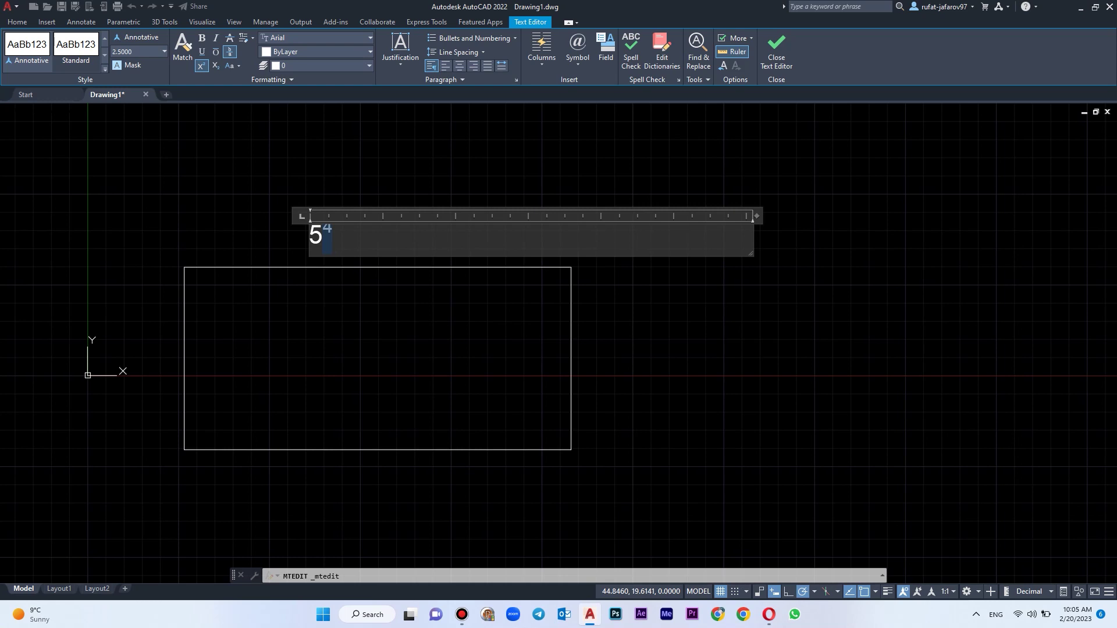
left_click(215, 65)
Discard the 54 edit and undo back to the original title text.
key("Escape")
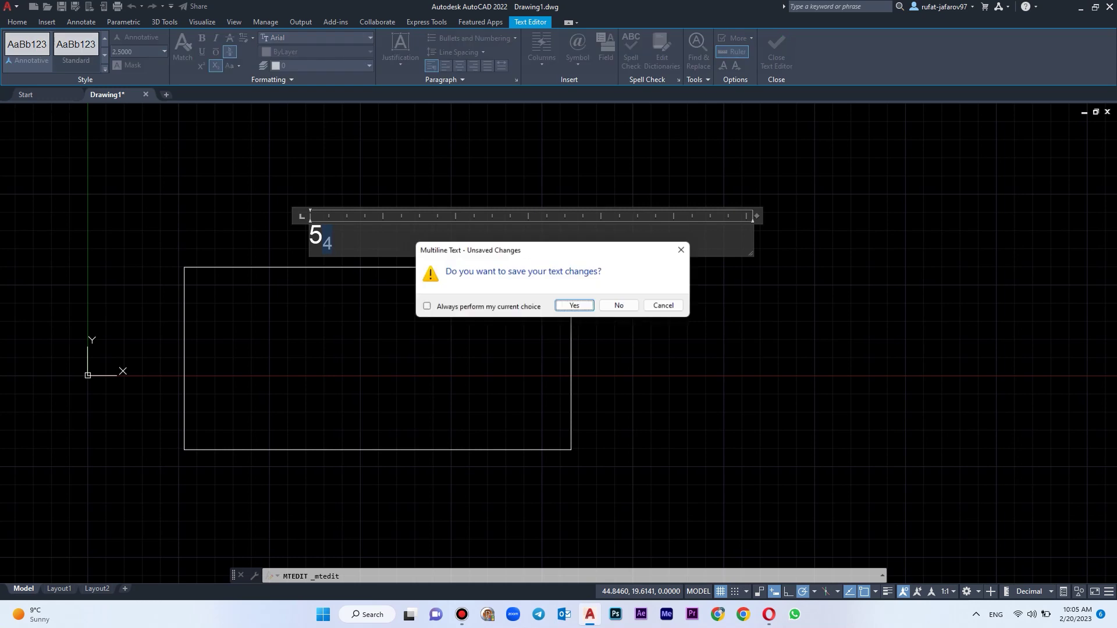
key("Escape")
key("ctrl+z")
key("ctrl+z")
key("ctrl+z")
key("ctrl+z")
key("ctrl+z")
Change the title's case to UPPERCASE, then lowercase, and remove the leading lowercase r.
left_click(239, 66)
left_click(250, 84)
left_click(239, 65)
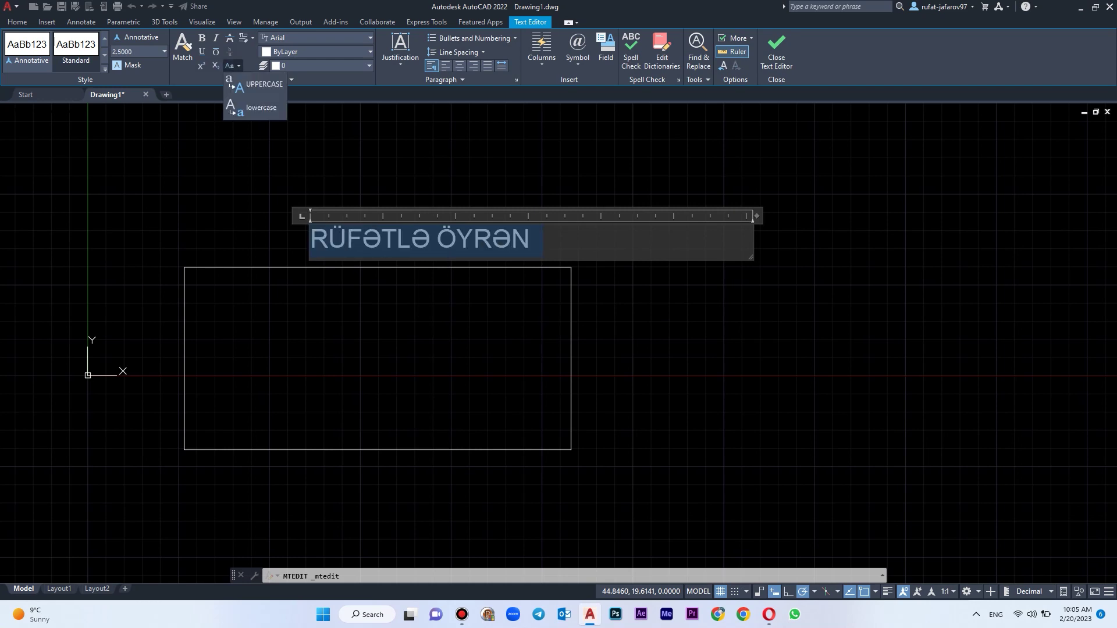
left_click(256, 107)
key("Home")
key("Delete")
Retype a capital R at the start of the title, then browse the font list without changing it.
type("R")
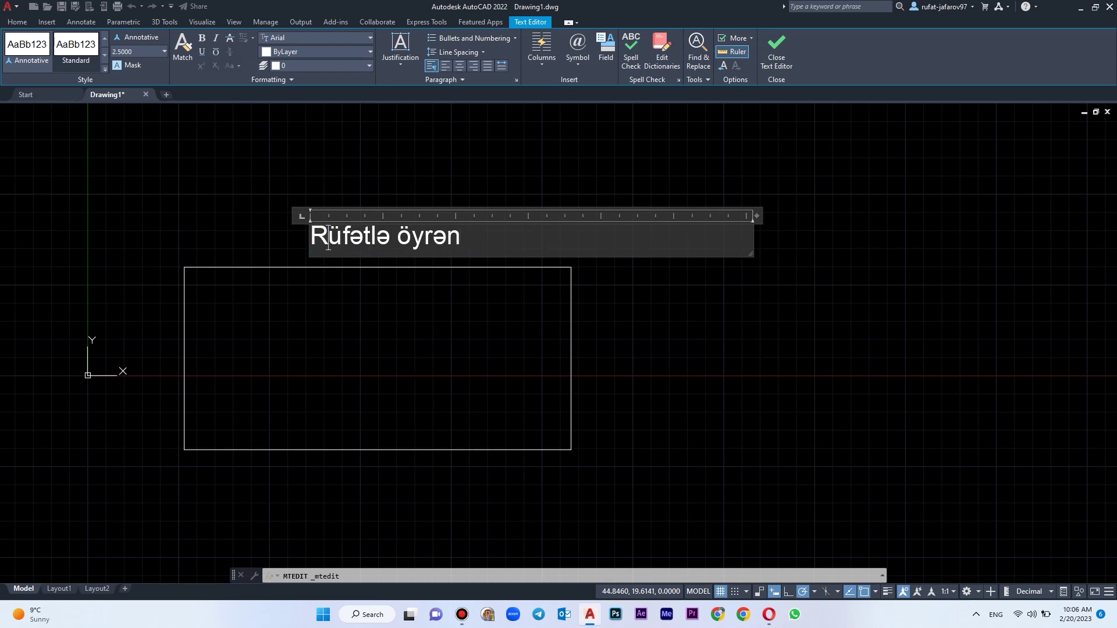
left_click(314, 37)
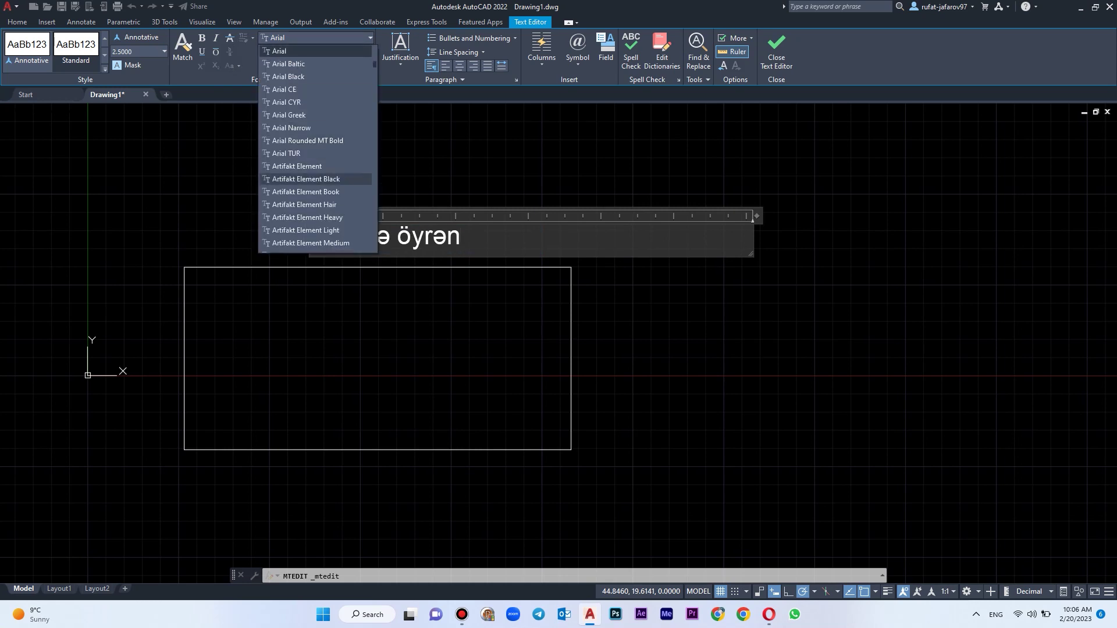
scroll(314, 175, "down", 20)
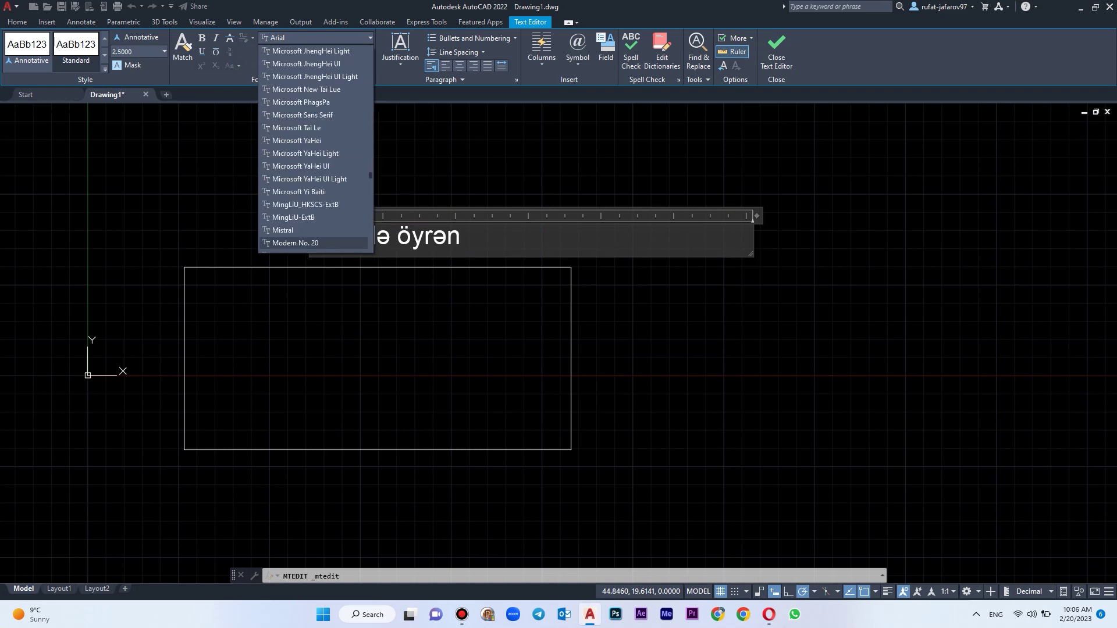
key("Escape")
Select the whole title and set its font to Montserrat.
key("ctrl+a")
left_click(314, 38)
scroll(315, 145, "down", 10)
scroll(314, 145, "down", 12)
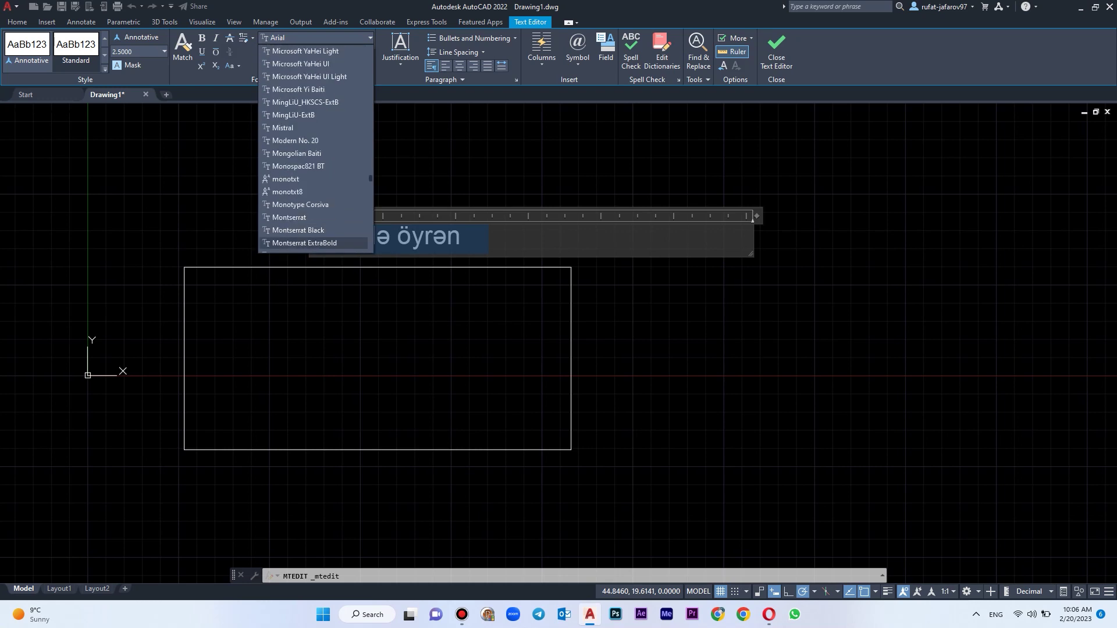
left_click(289, 242)
left_click(451, 243)
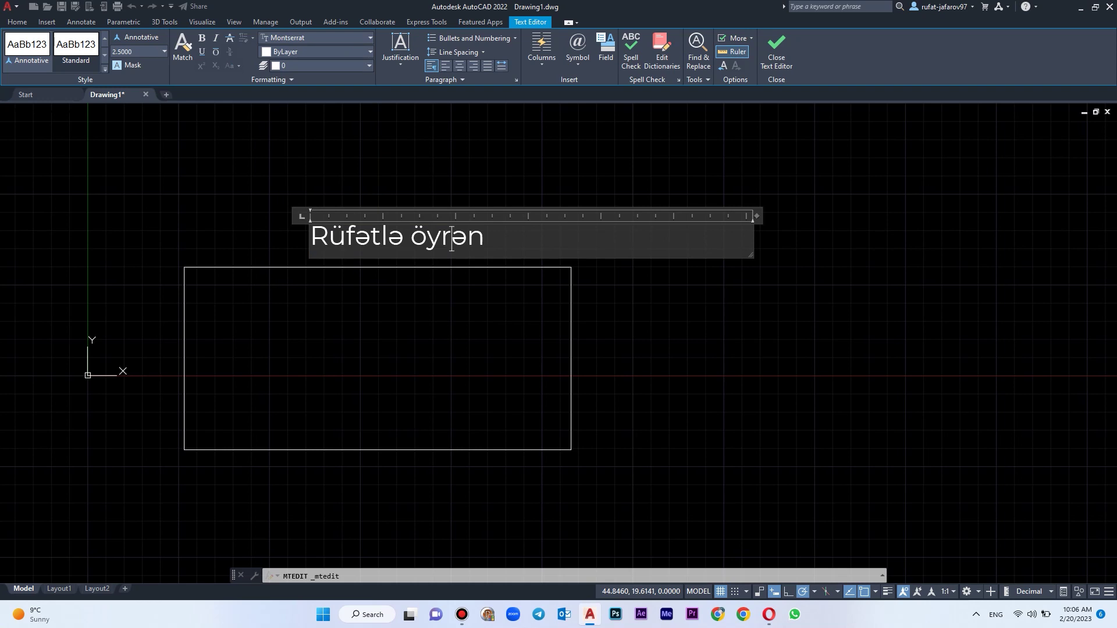
key("ctrl+a")
Set the title text colour to light red (242,113,114), after briefly trying lavender.
left_click(317, 51)
left_click(324, 138)
left_click(317, 51)
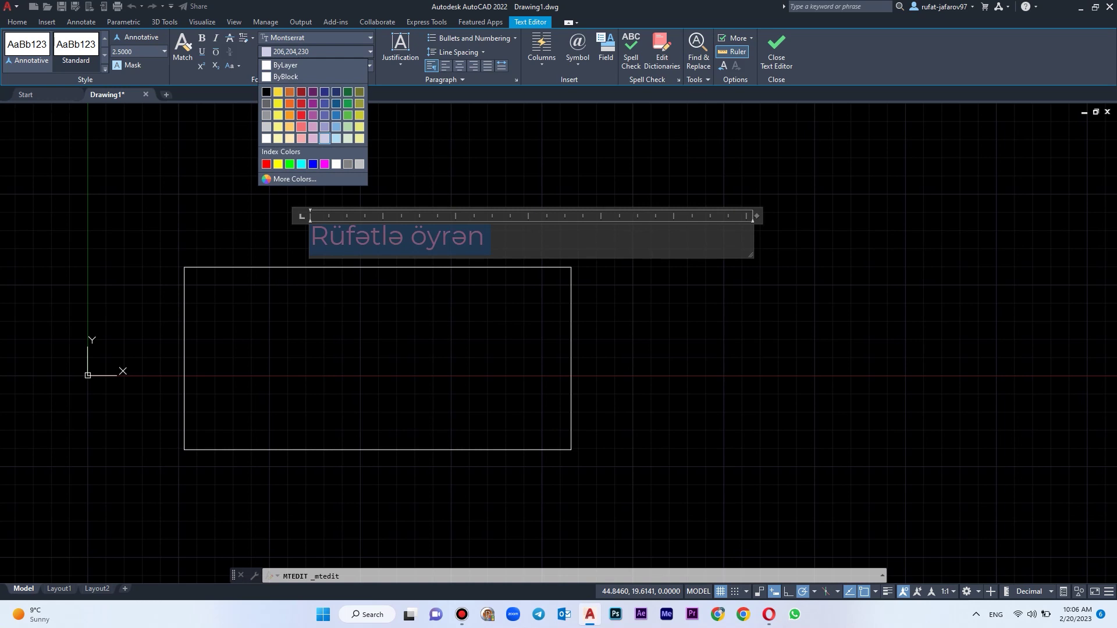
left_click(301, 126)
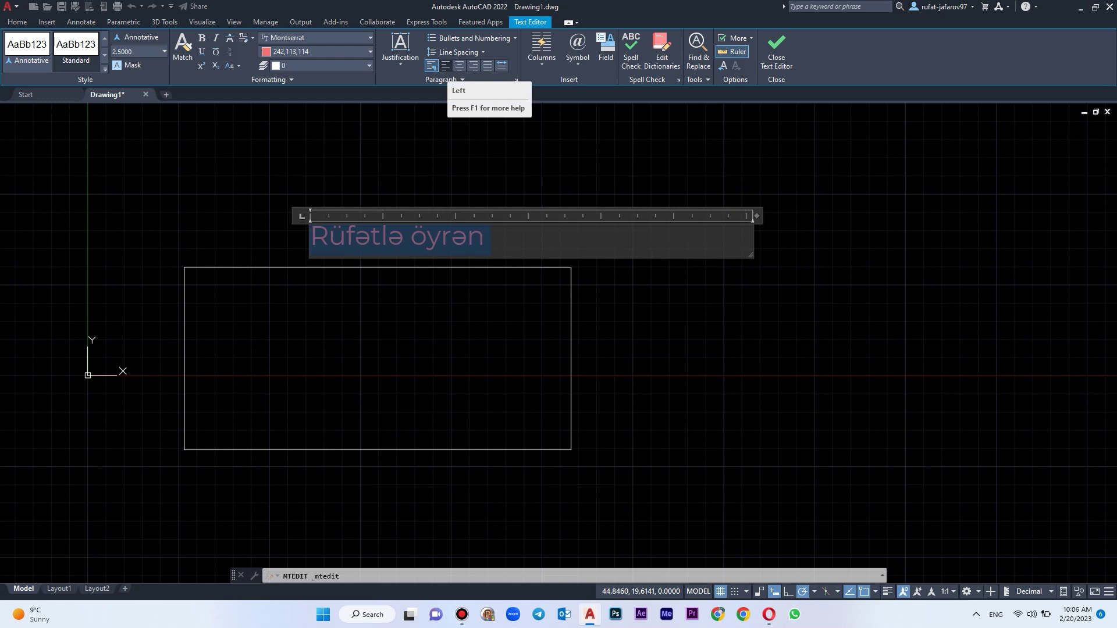
Try Center, Right and Justify paragraph alignment on the title.
left_click(460, 65)
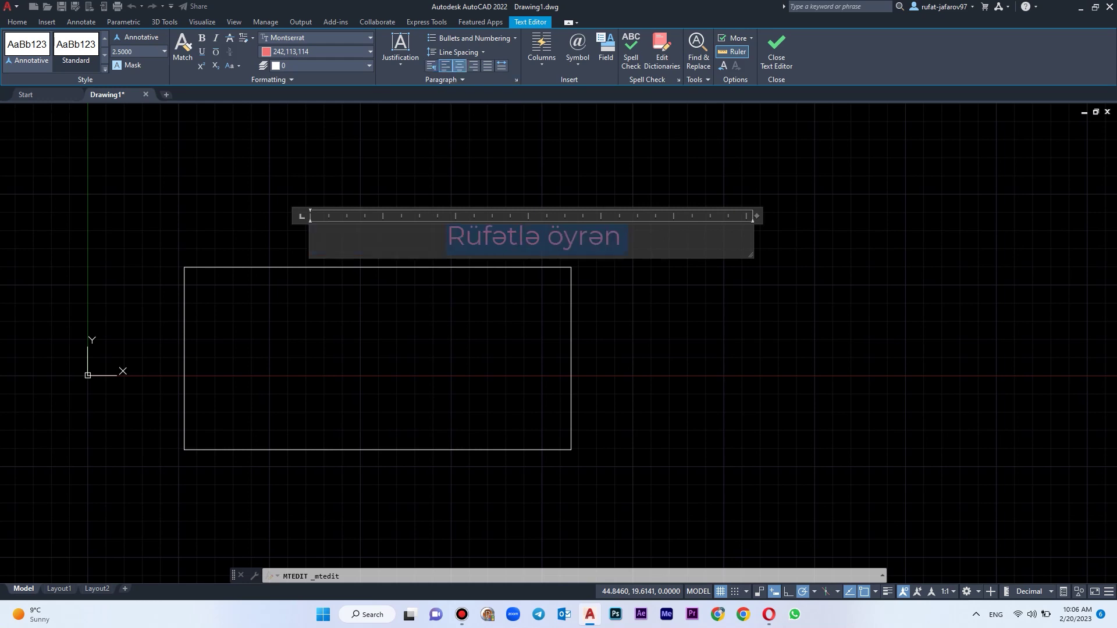
left_click(474, 65)
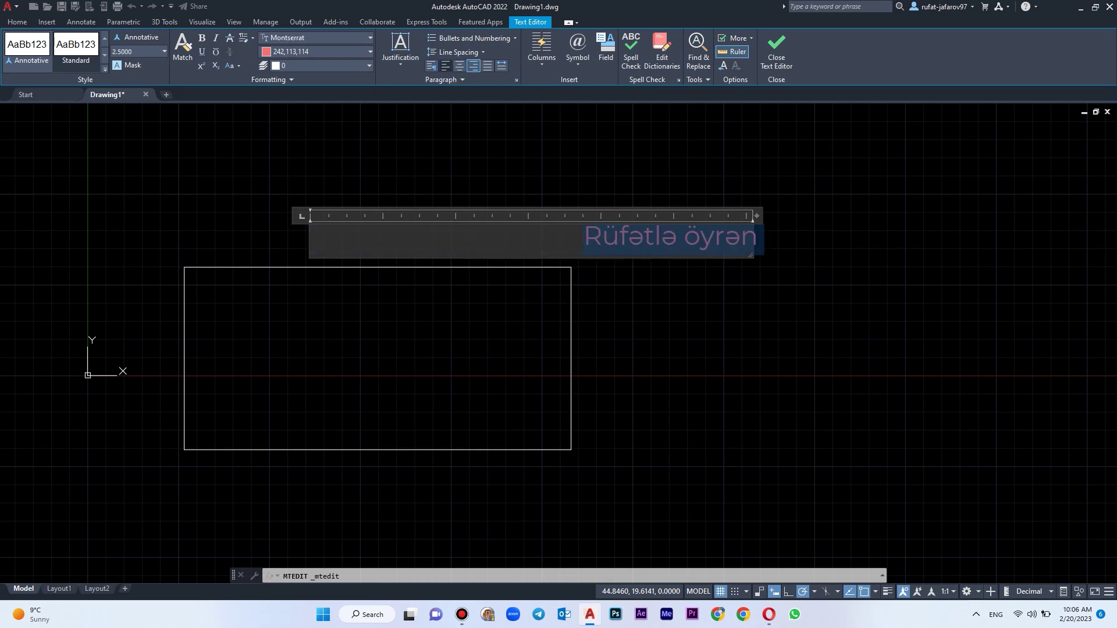
left_click(488, 66)
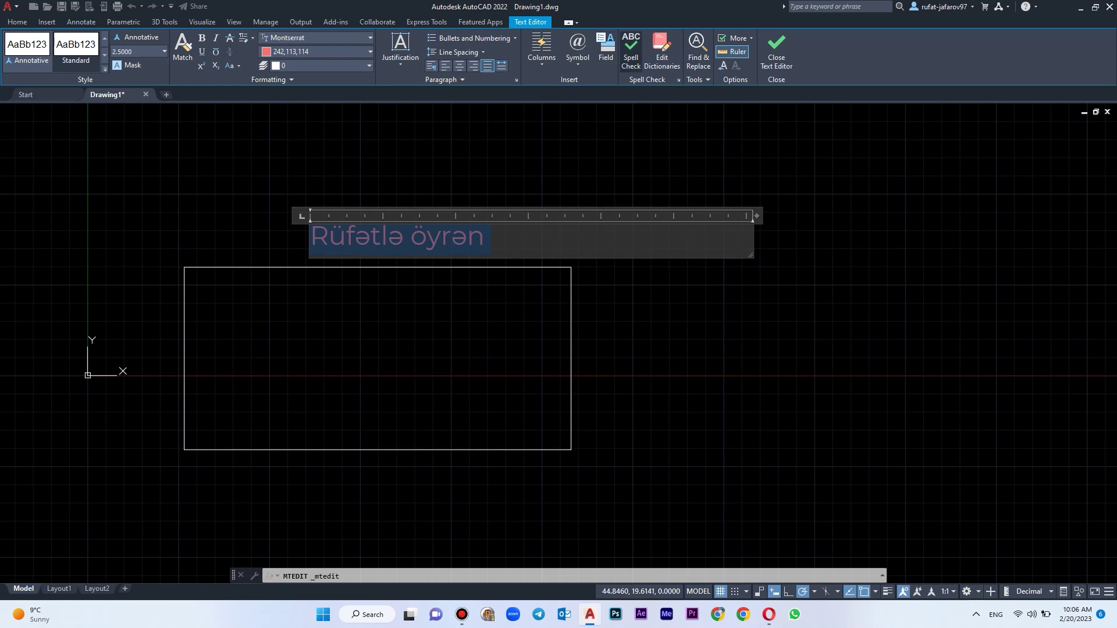
Select all of the title text and delete it, leaving the box empty.
left_click(491, 239)
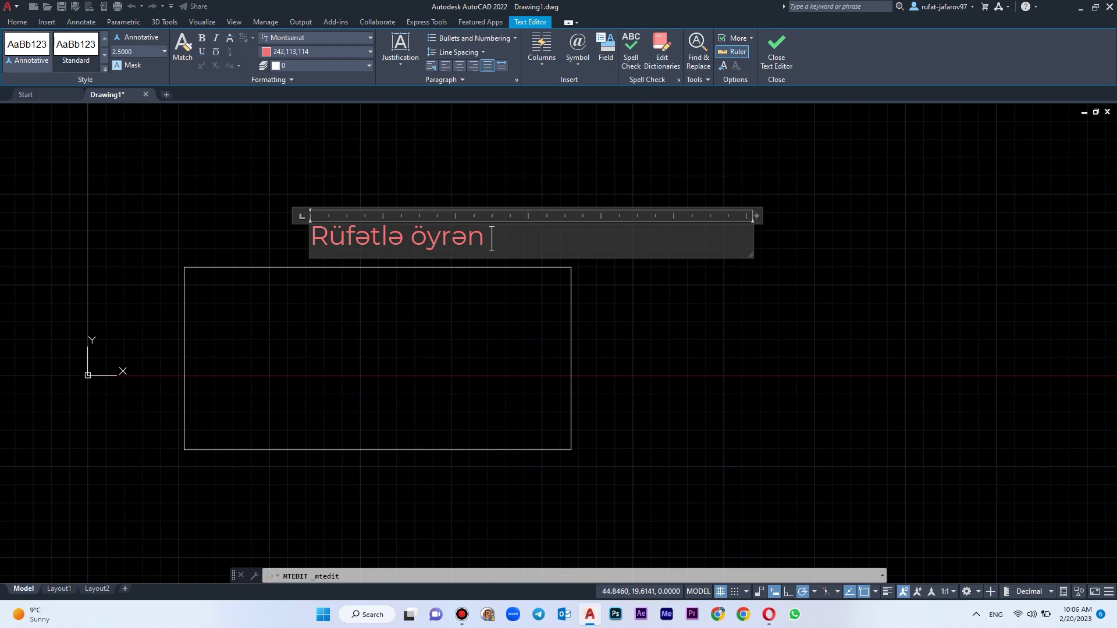
key("ctrl+a")
key("Delete")
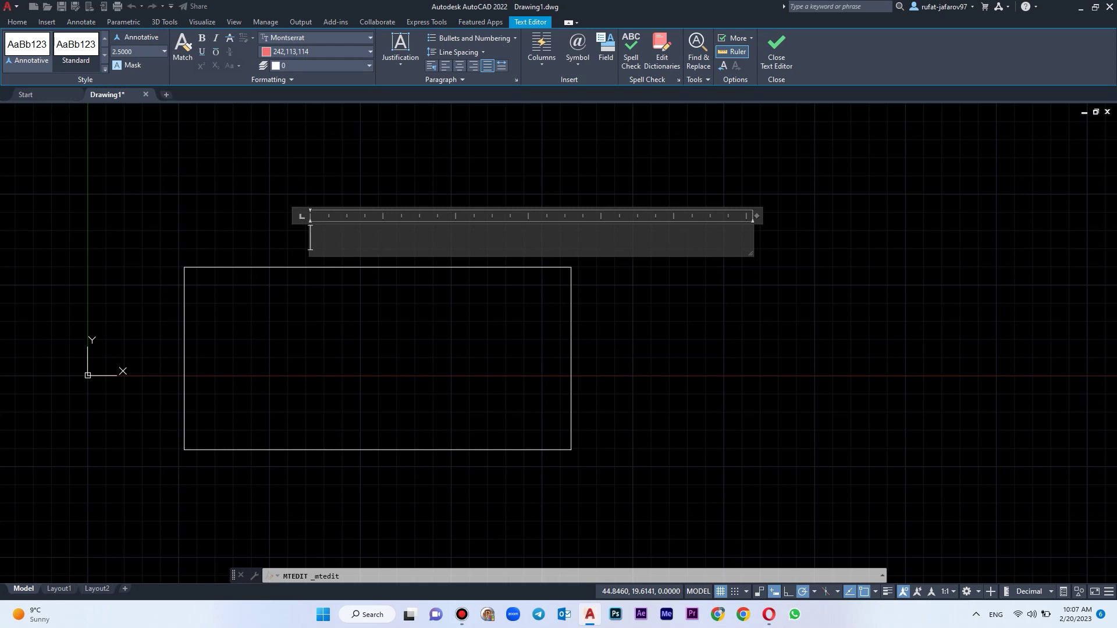
From Symbol > Other, copy the plus-minus sign ± in Character Map, then close it.
left_click(577, 49)
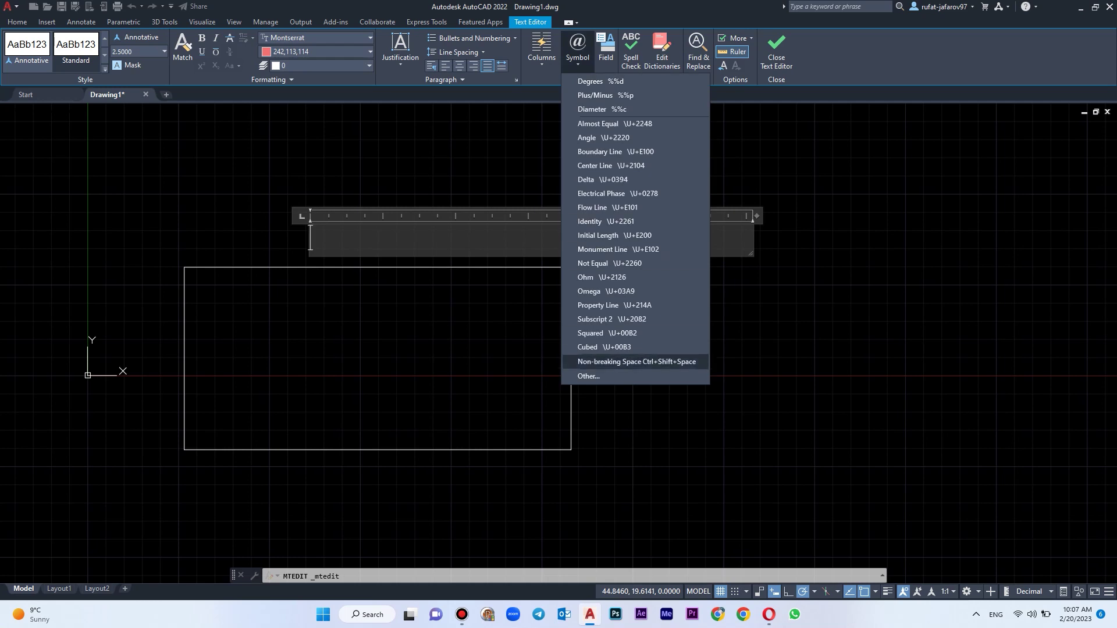
left_click(589, 376)
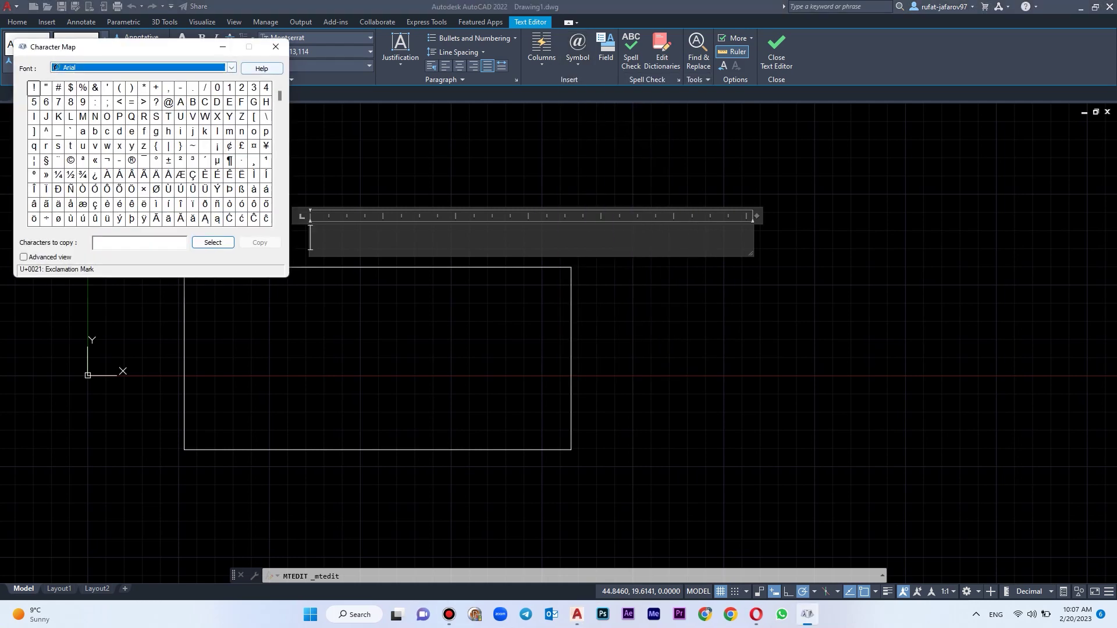
scroll(149, 153, "down", 2)
scroll(149, 152, "down", 3)
scroll(149, 152, "down", 2)
scroll(149, 153, "up", 7)
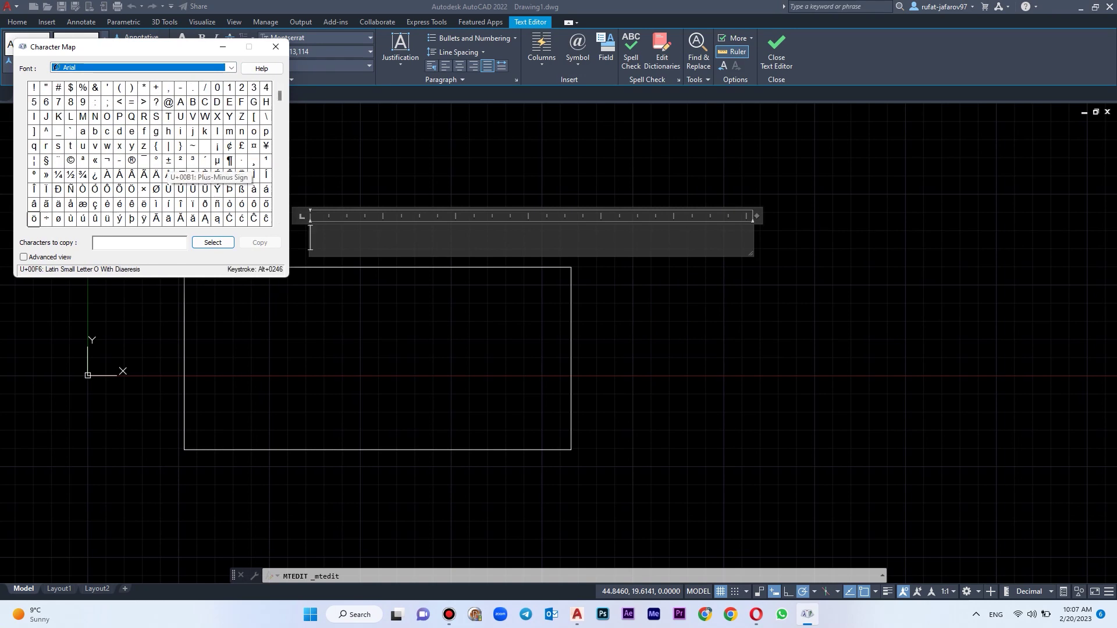
left_click(168, 160)
left_click(213, 242)
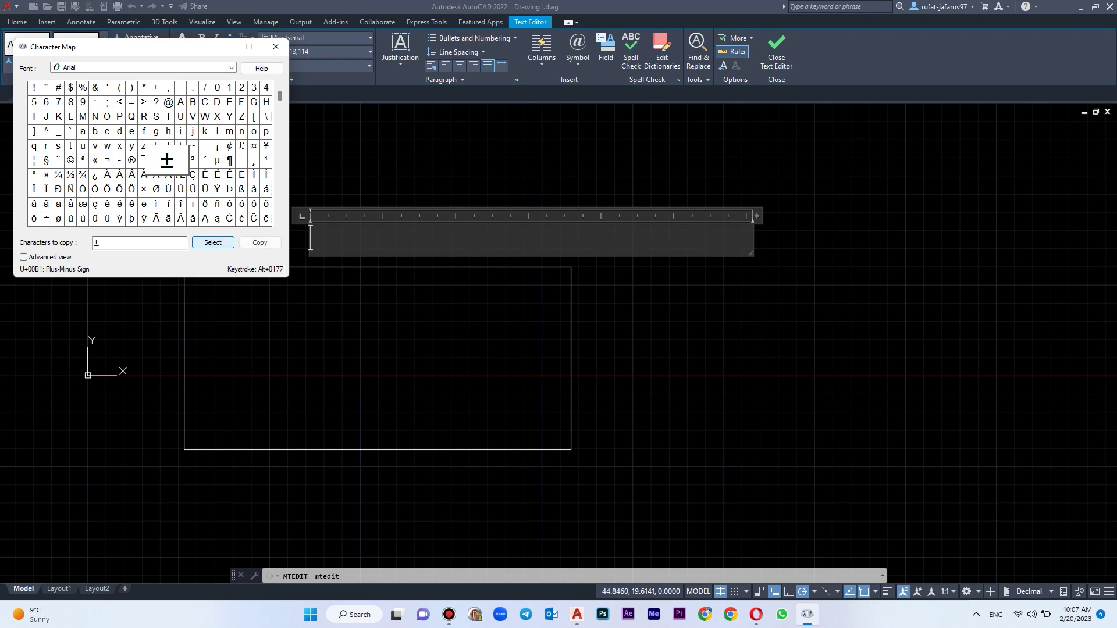
left_click(260, 242)
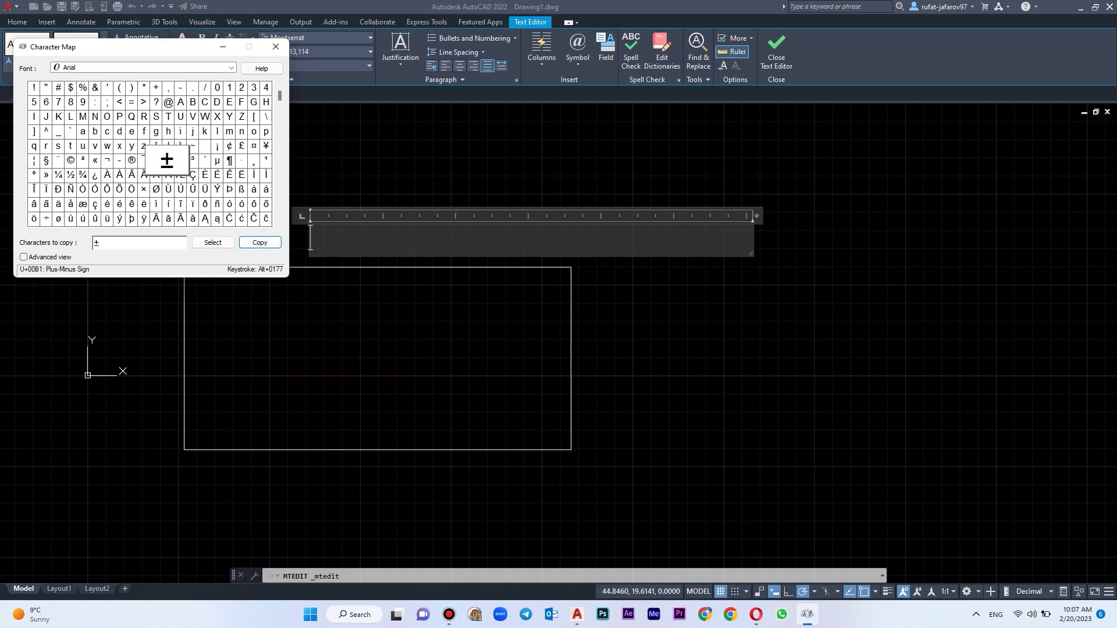
key("alt+F4")
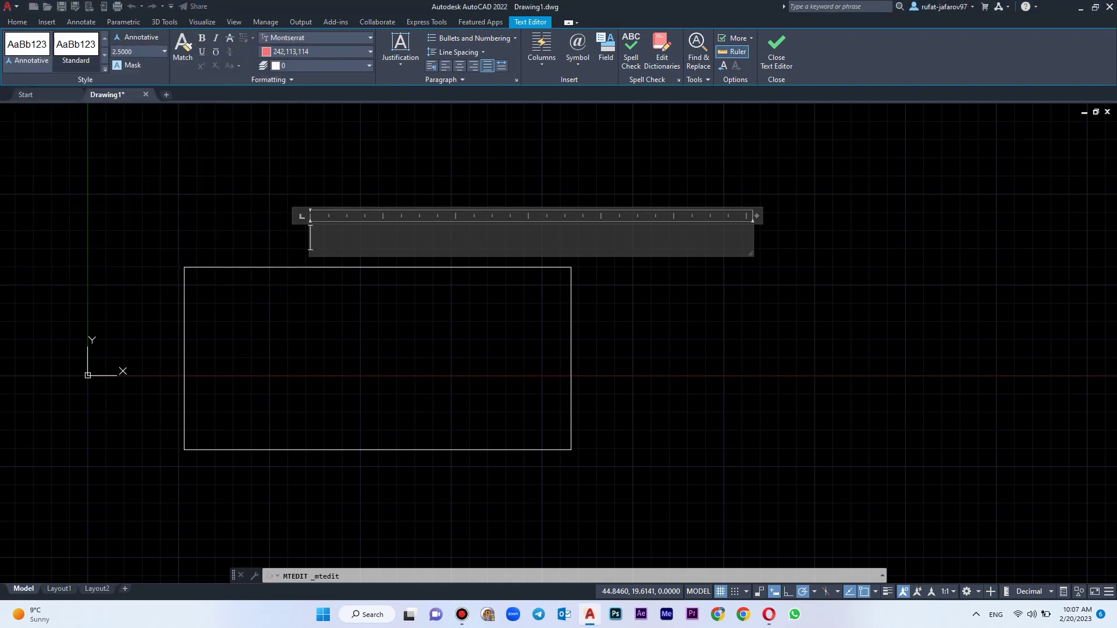
Paste ± and type 5 to place the text '±5'.
key("ctrl+v")
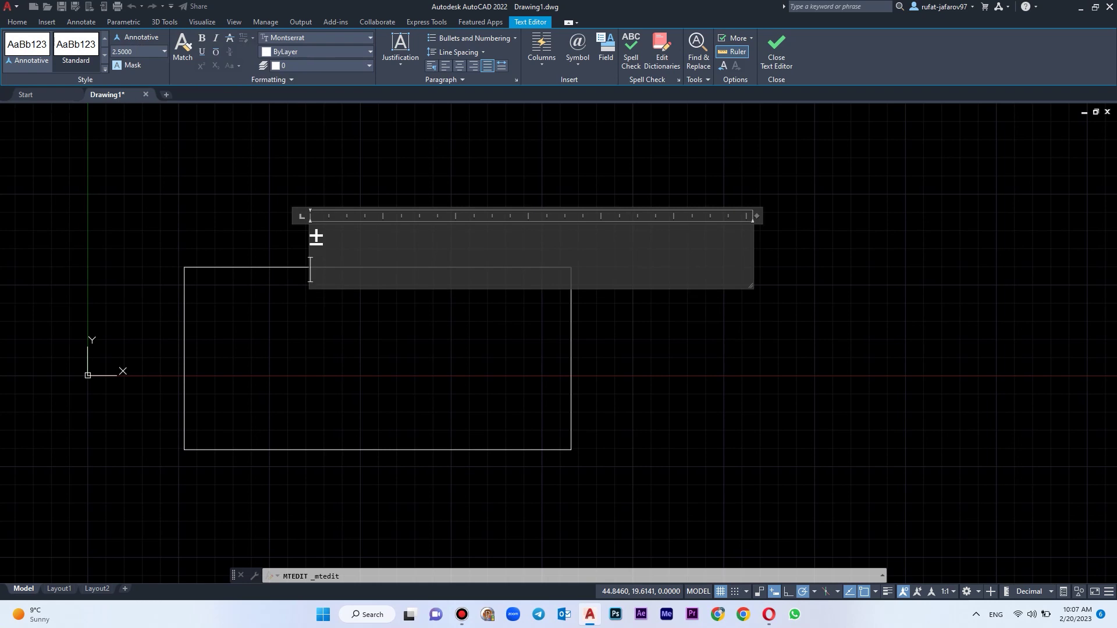
left_click(324, 238)
type("5")
left_click(351, 204)
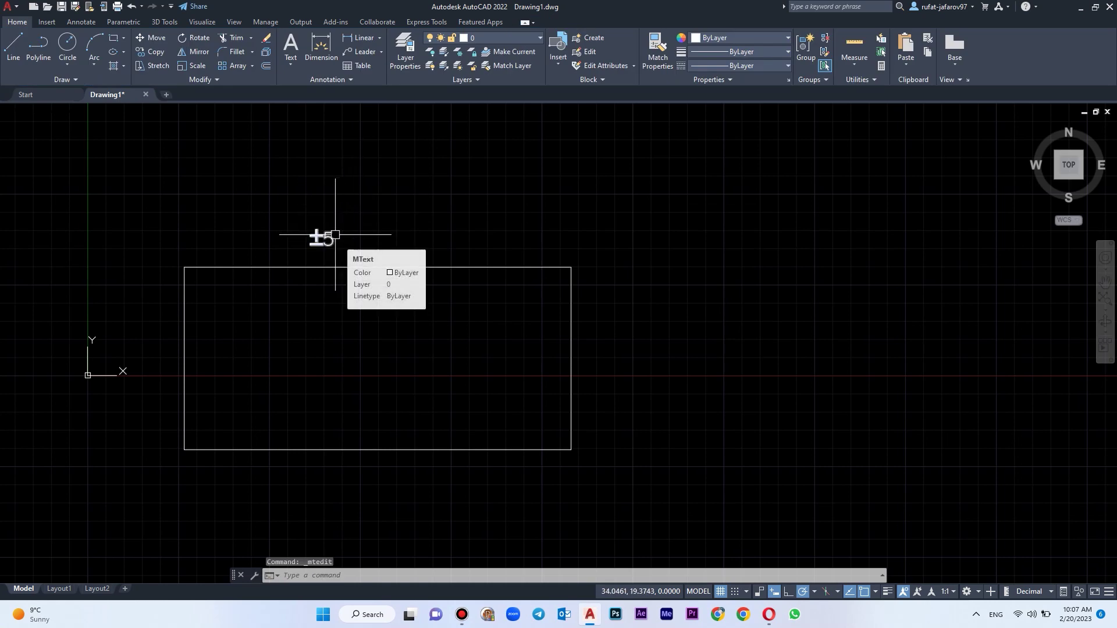
Window-select the rectangle and the ±5 text and erase them both.
scroll(414, 209, "down", 2)
left_click(517, 127)
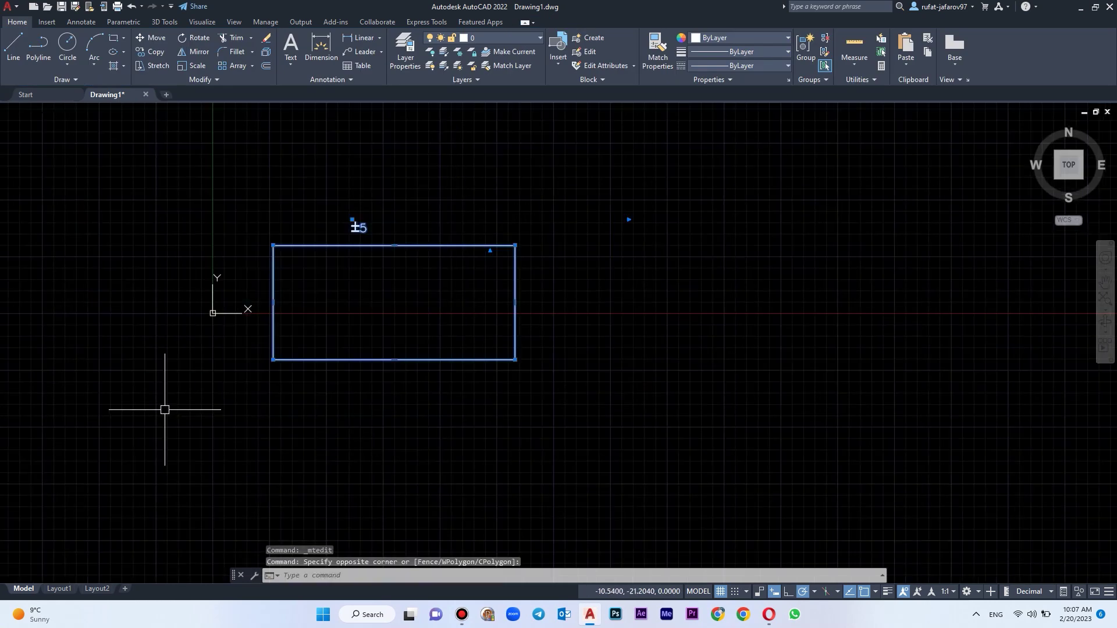
key("Delete")
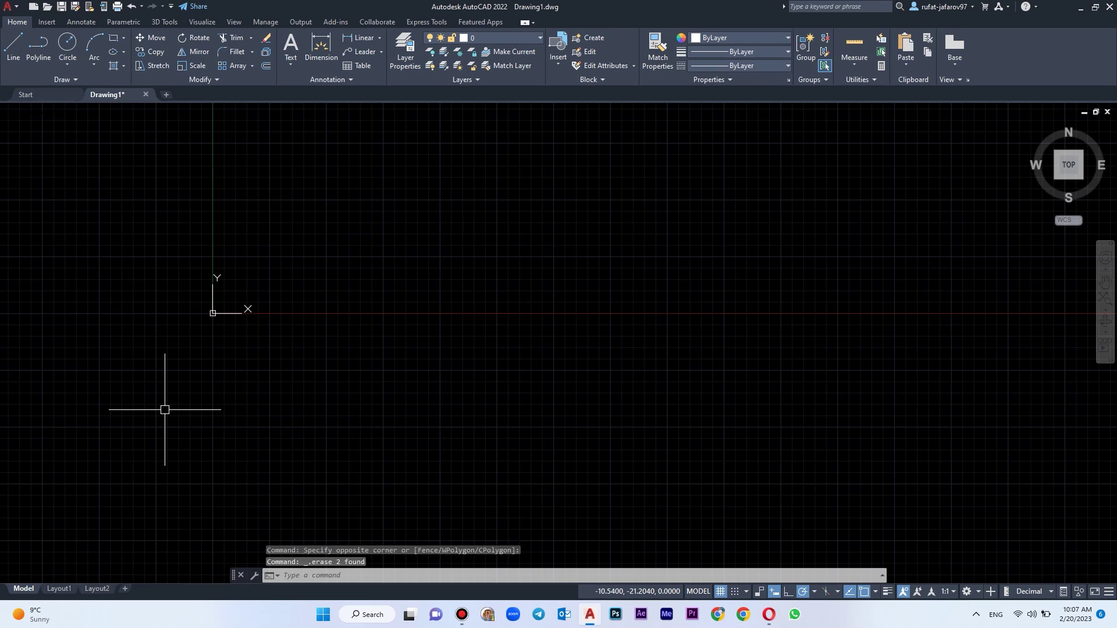